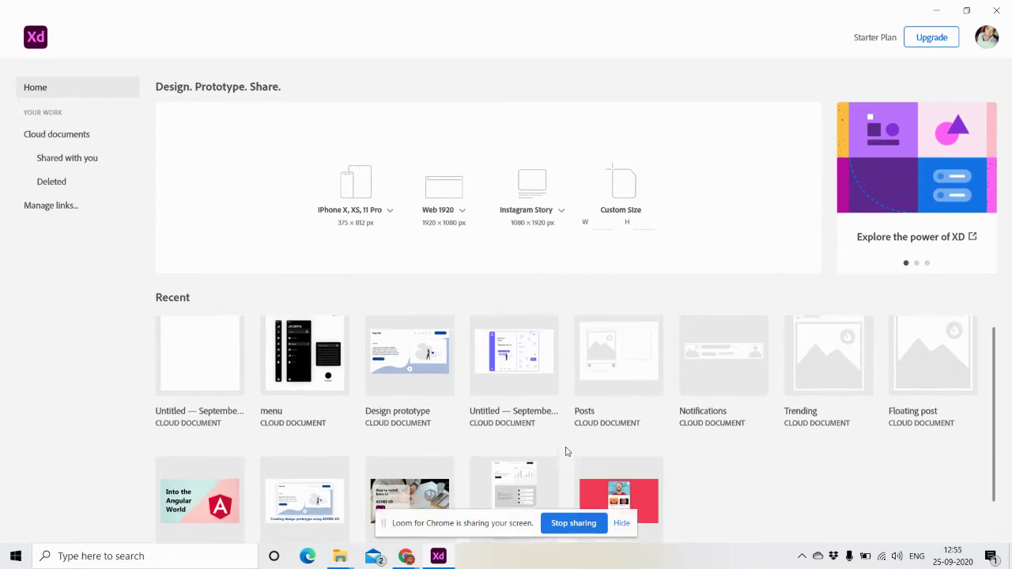
Open the 'board' document from the Cloud documents list.
scroll(565, 451, "down", 2)
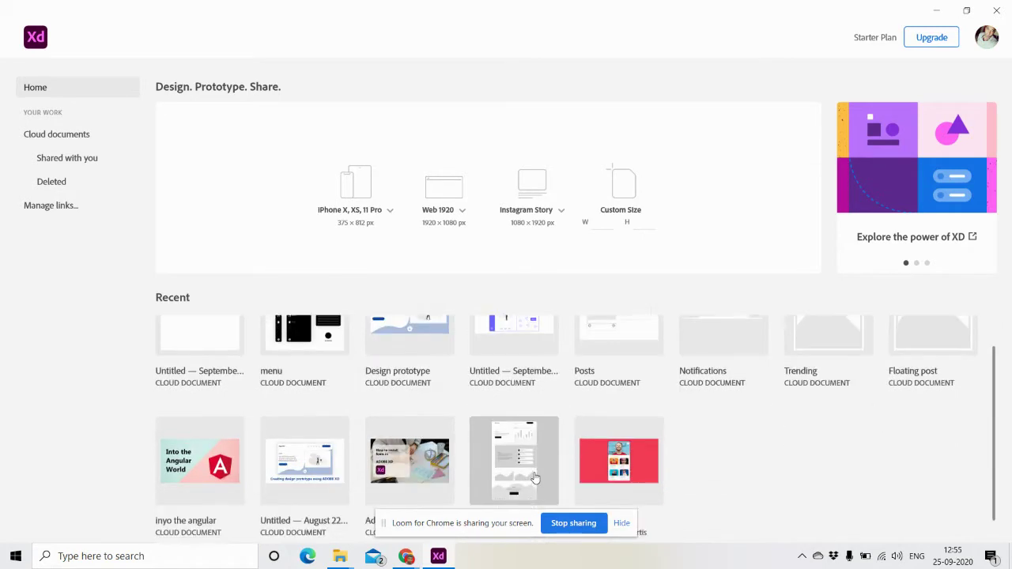
left_click(80, 141)
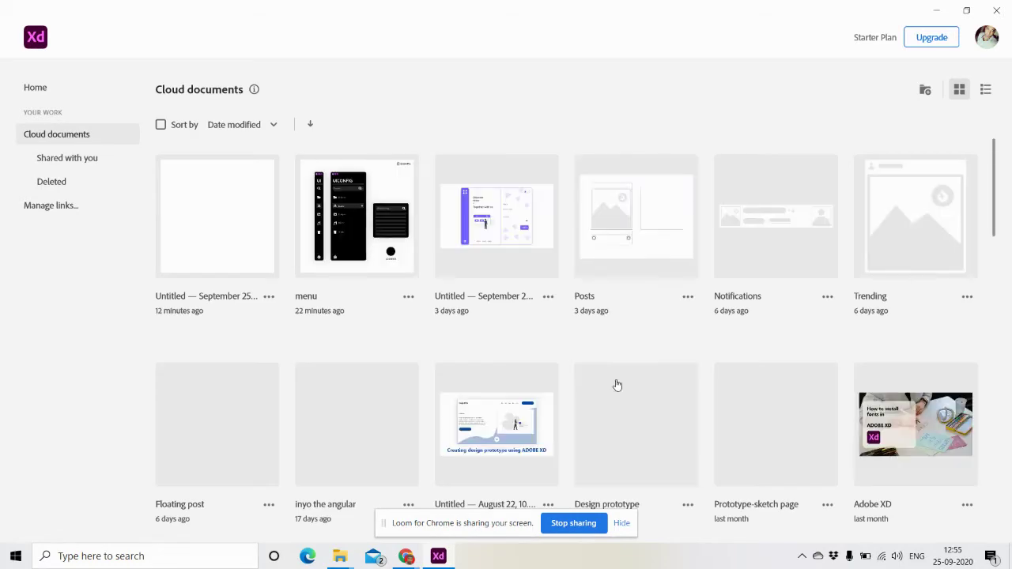
scroll(964, 300, "down", 1)
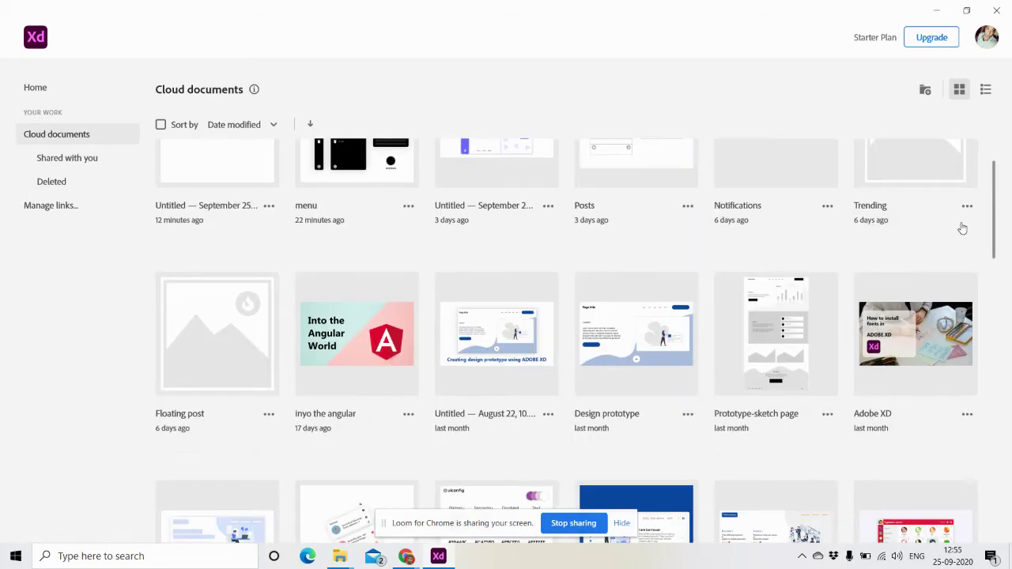
scroll(842, 449, "down", 1)
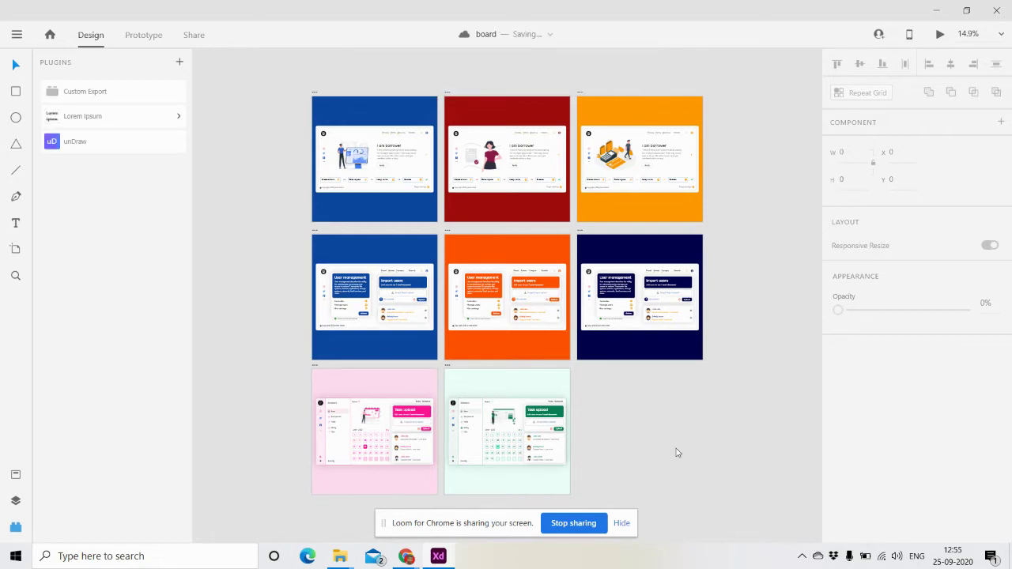
Select the 'board' artboard in Layers and zoom in on its 'I am borrower' page.
left_click(14, 503)
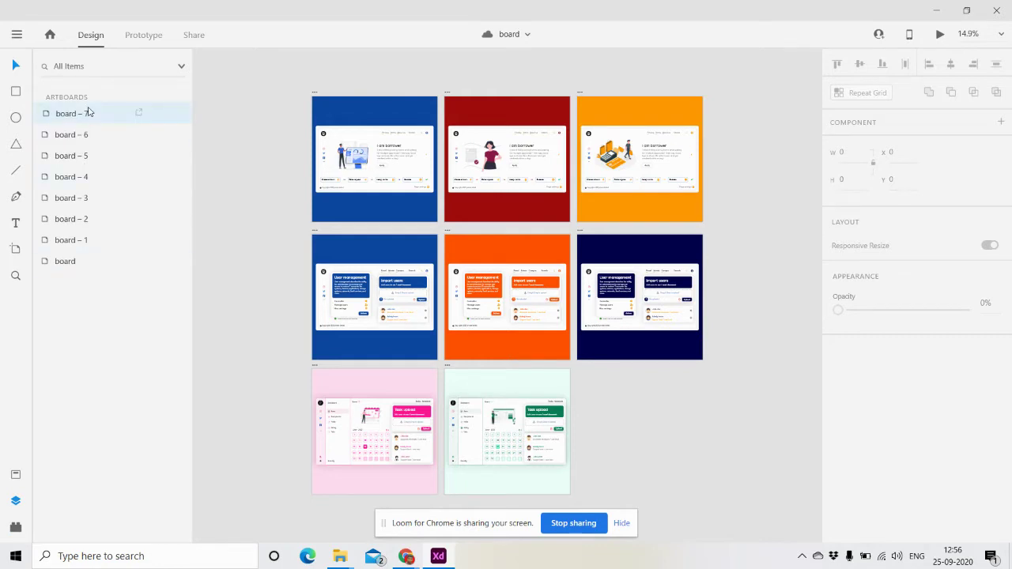
left_click(89, 113)
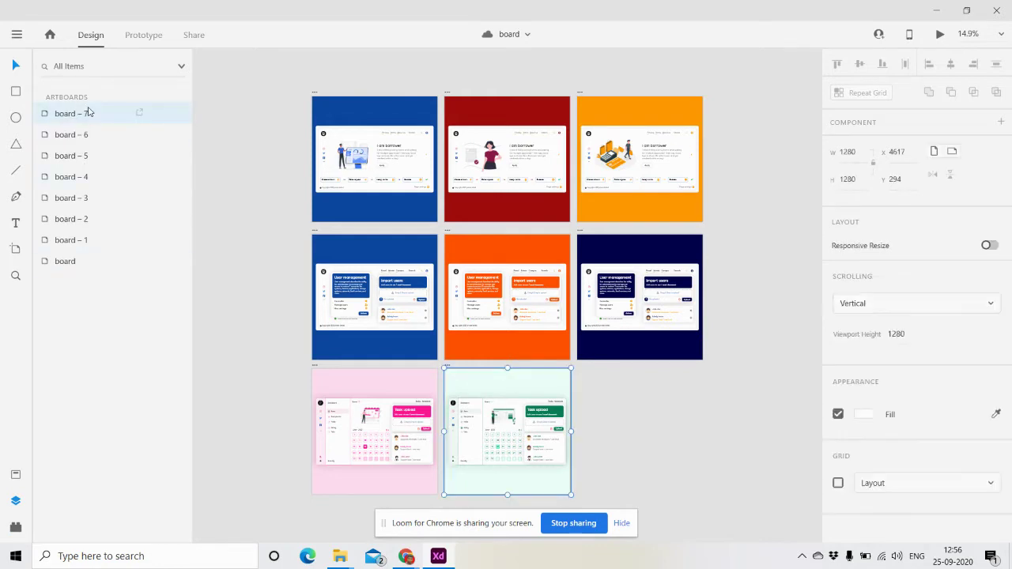
left_click(88, 261)
scroll(264, 222, "up", 3)
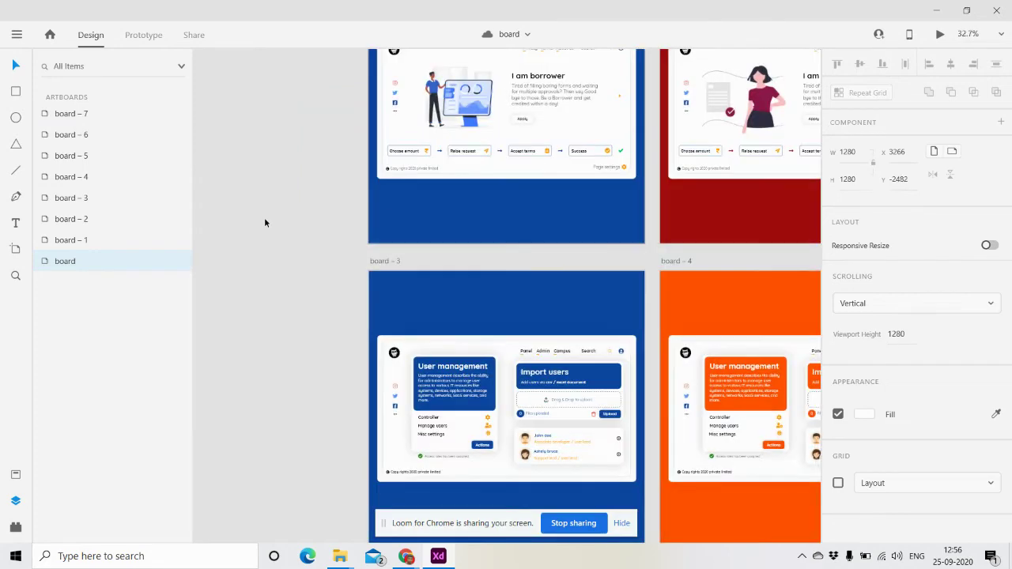
scroll(343, 258, "up", 1)
scroll(344, 258, "up", 3)
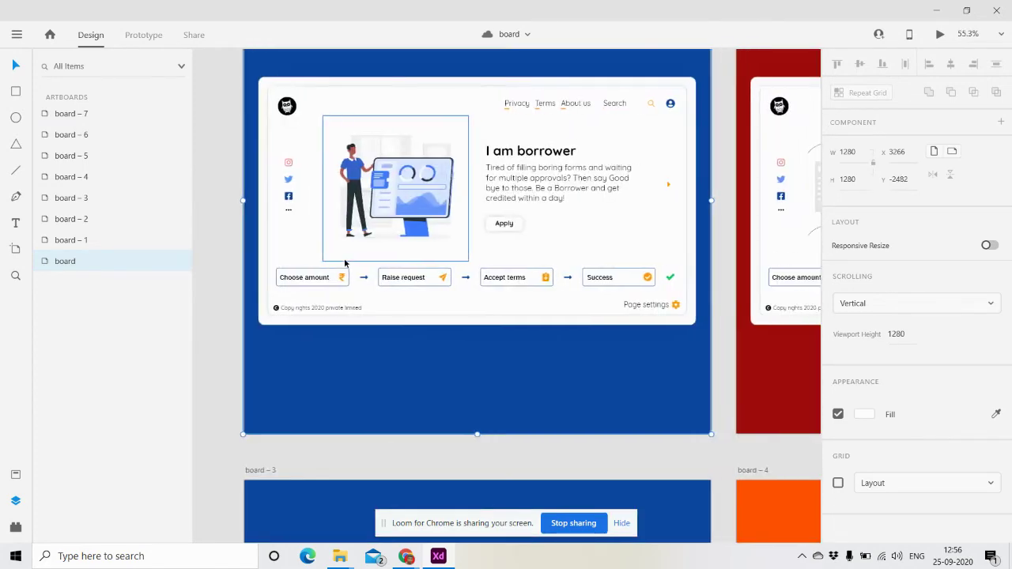
scroll(344, 262, "up", 2)
scroll(344, 262, "up", 1)
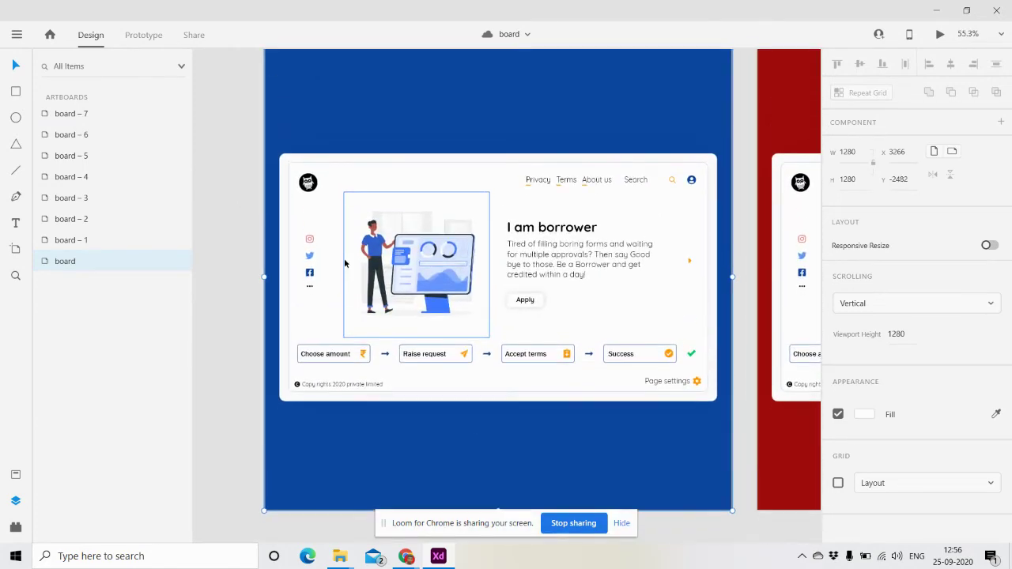
scroll(345, 263, "up", 1)
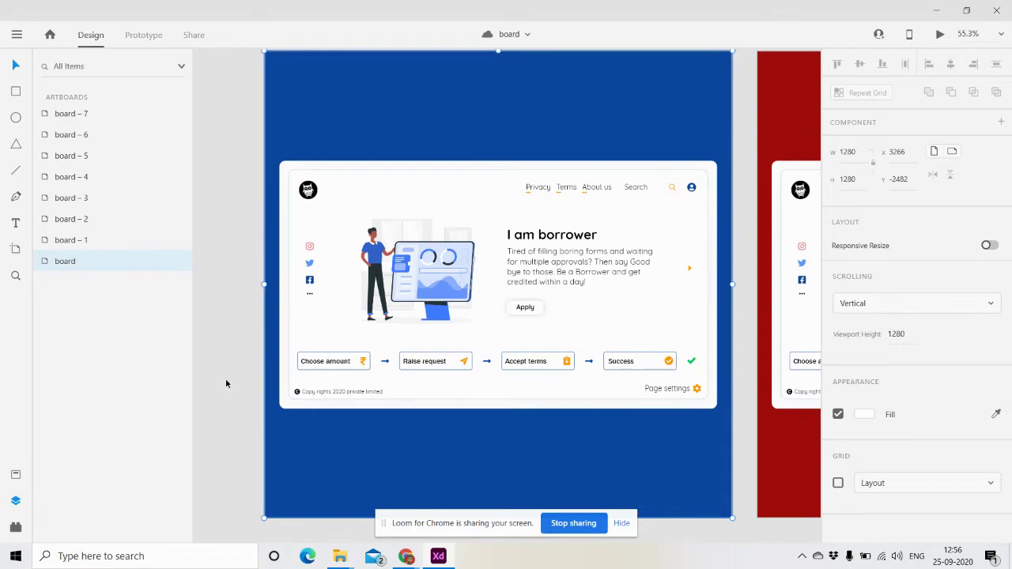
Mark the 'board' artboard for export and open its Export Selected settings.
right_click(97, 267)
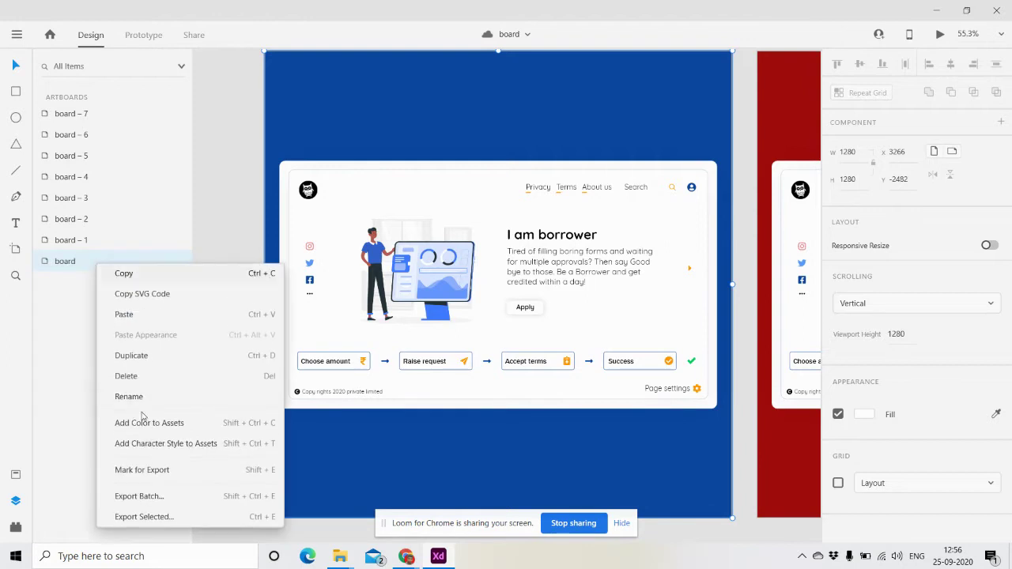
left_click(168, 472)
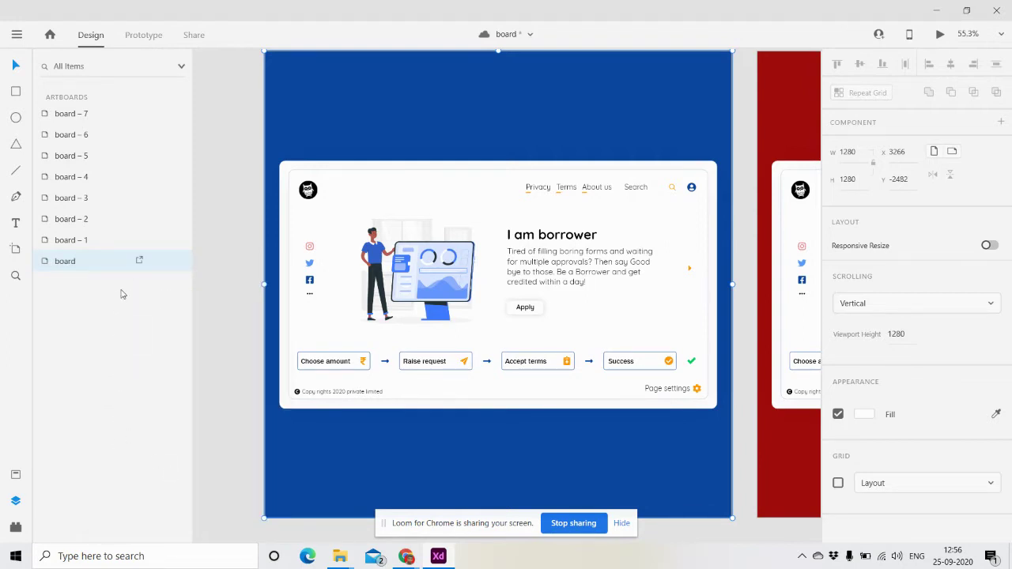
right_click(105, 264)
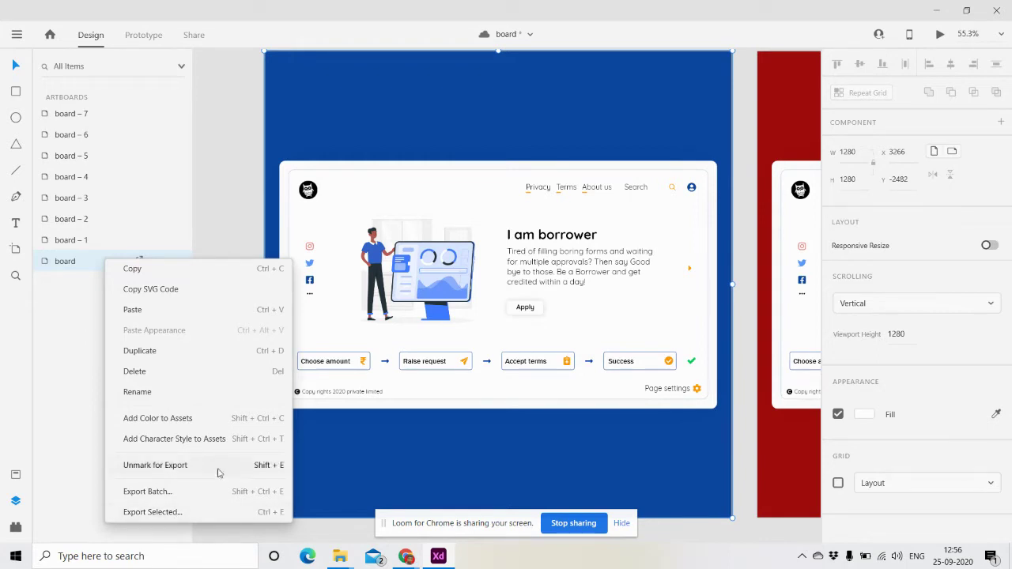
left_click(166, 514)
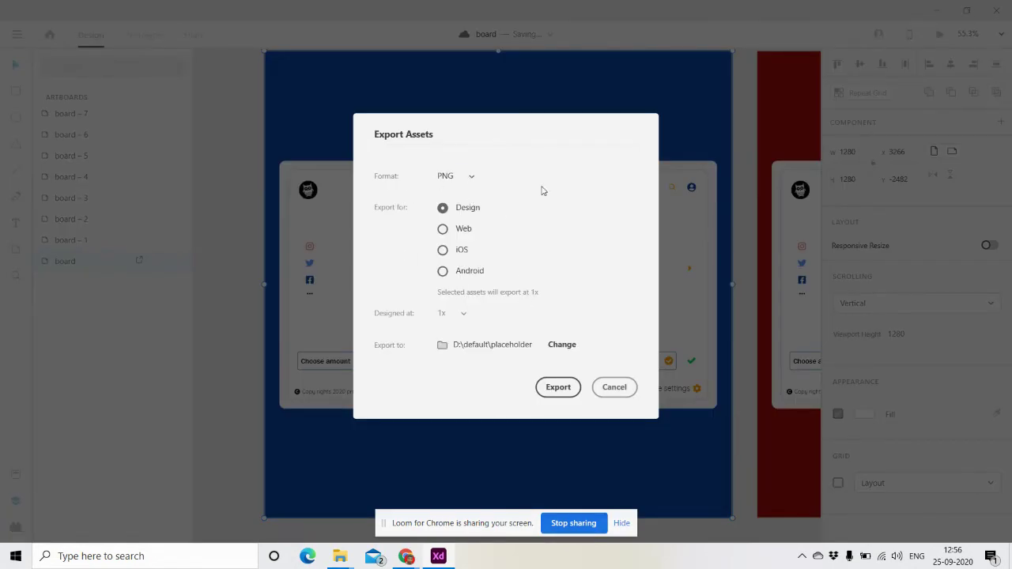
Keep PNG format and target iOS at 1x design size, after comparing the Web and Android options.
left_click(455, 176)
left_click(458, 181)
left_click(444, 228)
left_click(455, 317)
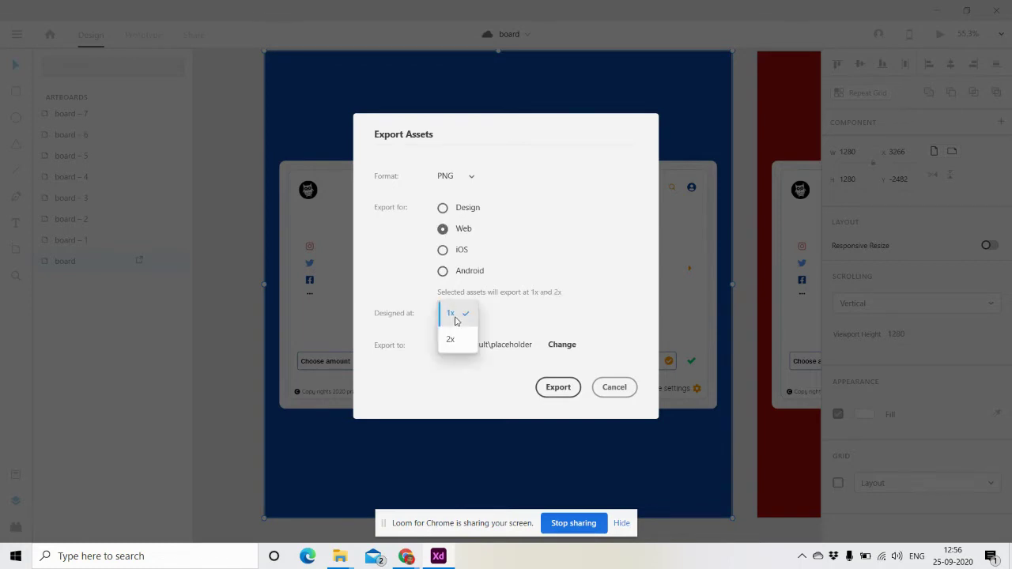
left_click(445, 252)
left_click(446, 251)
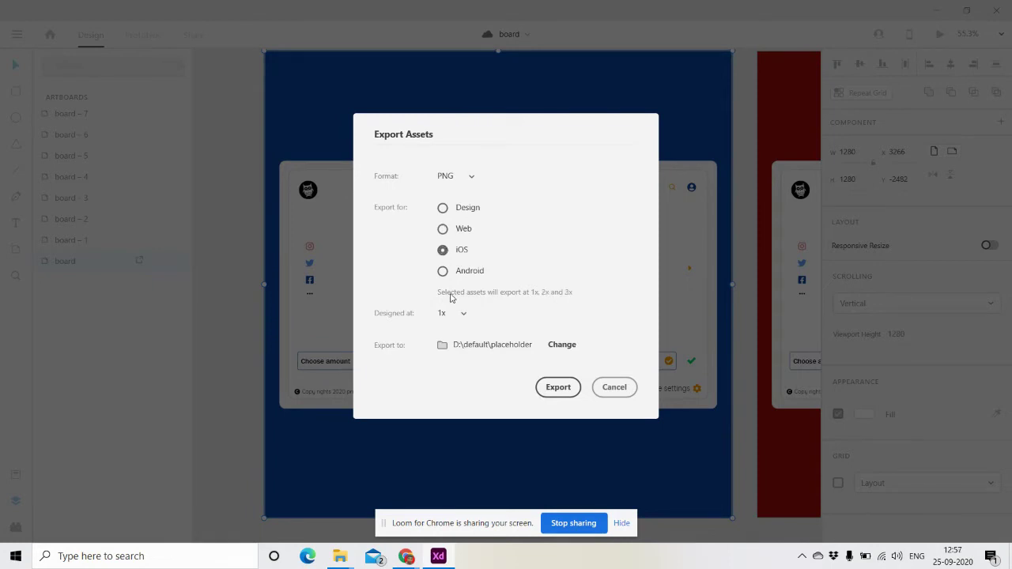
left_click(454, 320)
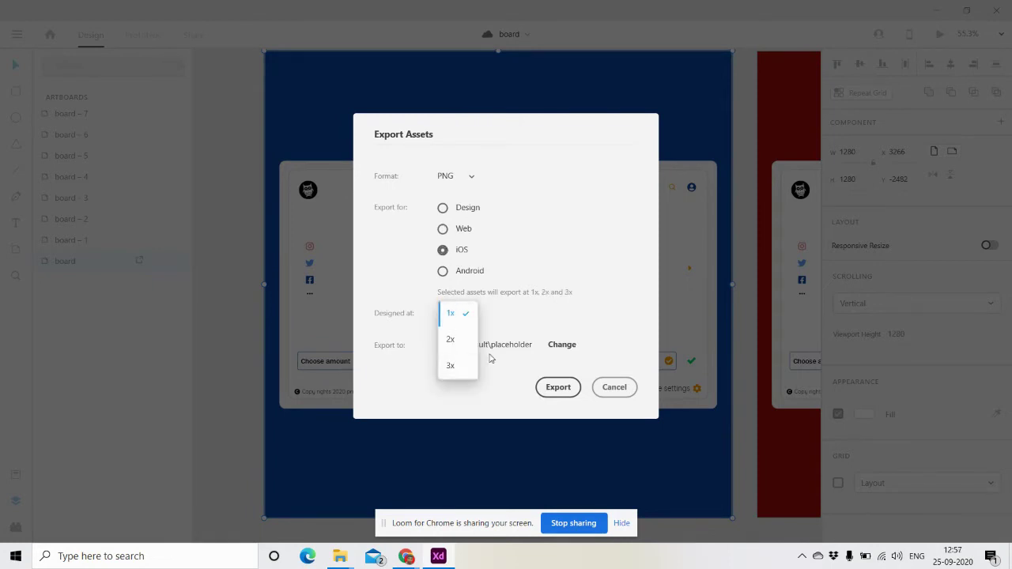
left_click(506, 312)
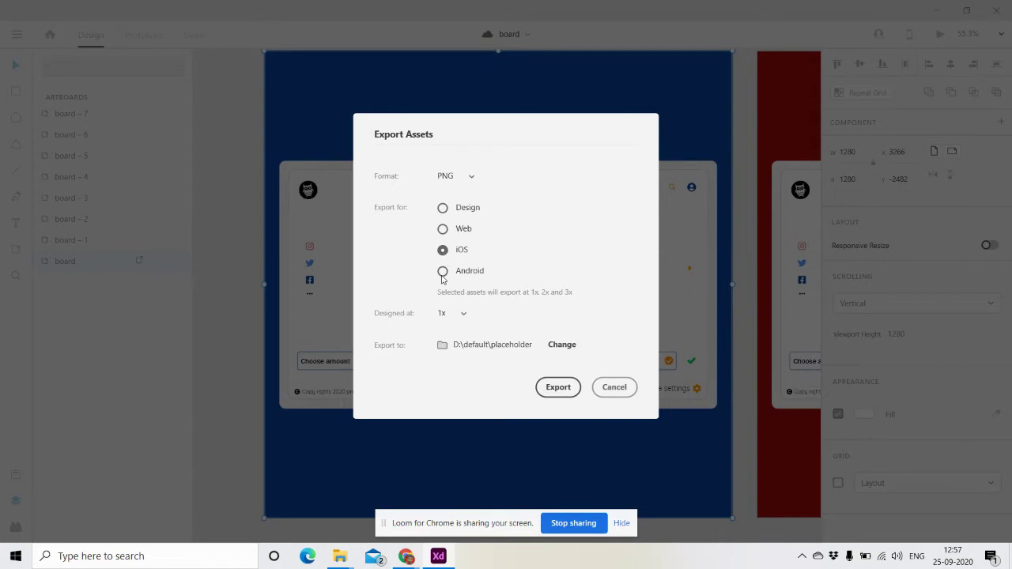
left_click(443, 273)
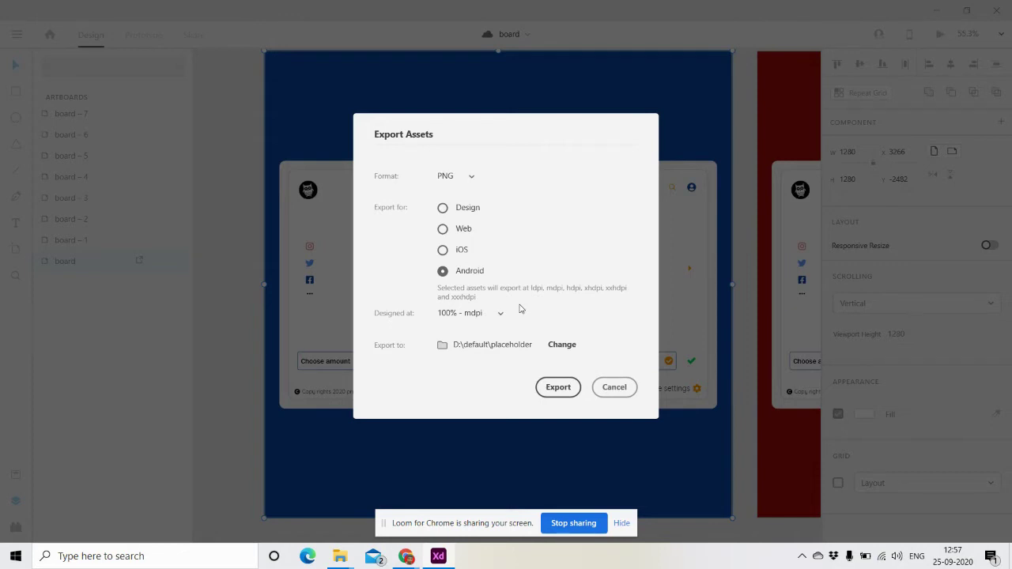
left_click(442, 251)
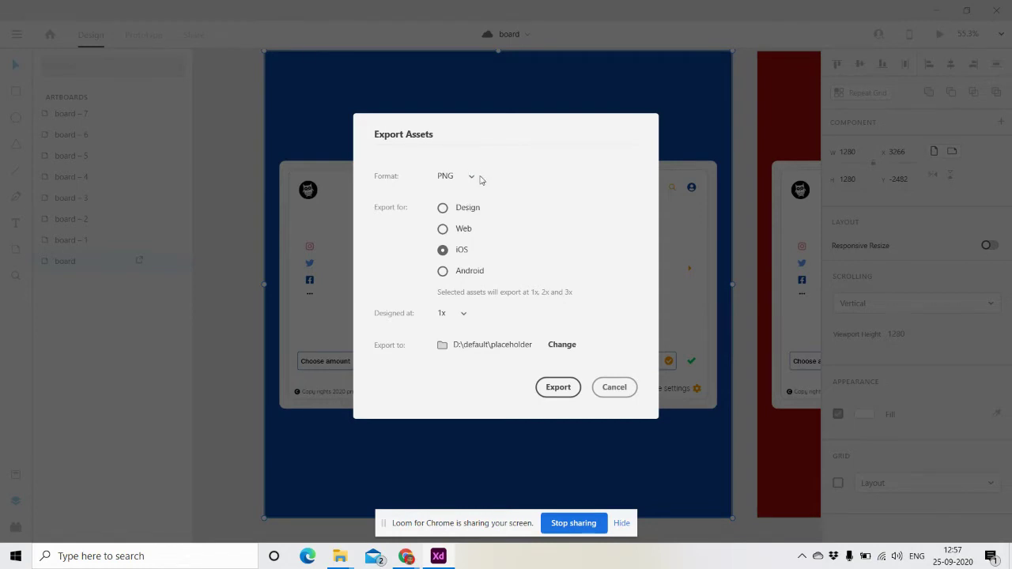
Try the SVG, PDF and JPG export formats and the Web option at 1x.
left_click(462, 181)
left_click(466, 213)
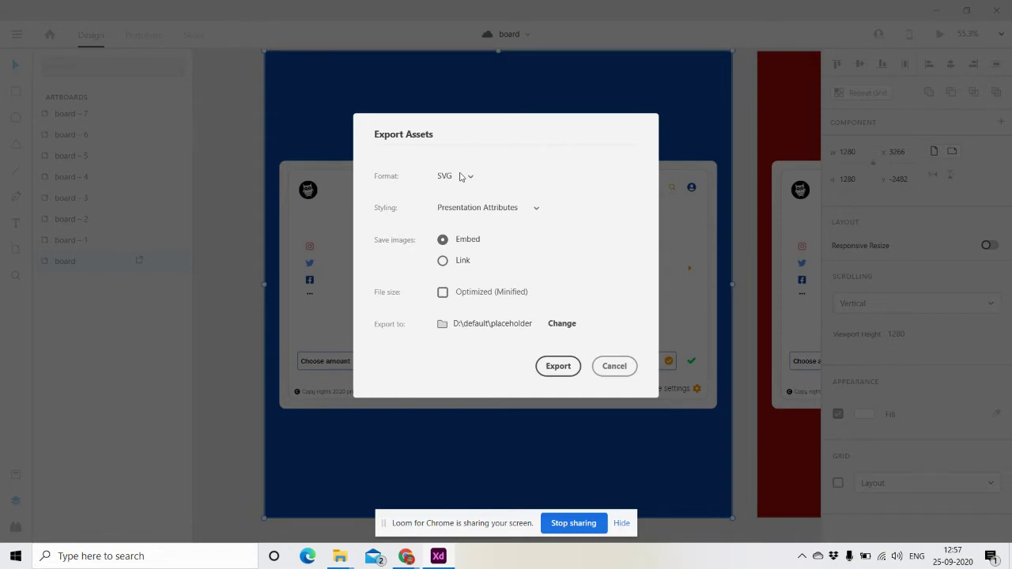
left_click(461, 177)
left_click(470, 199)
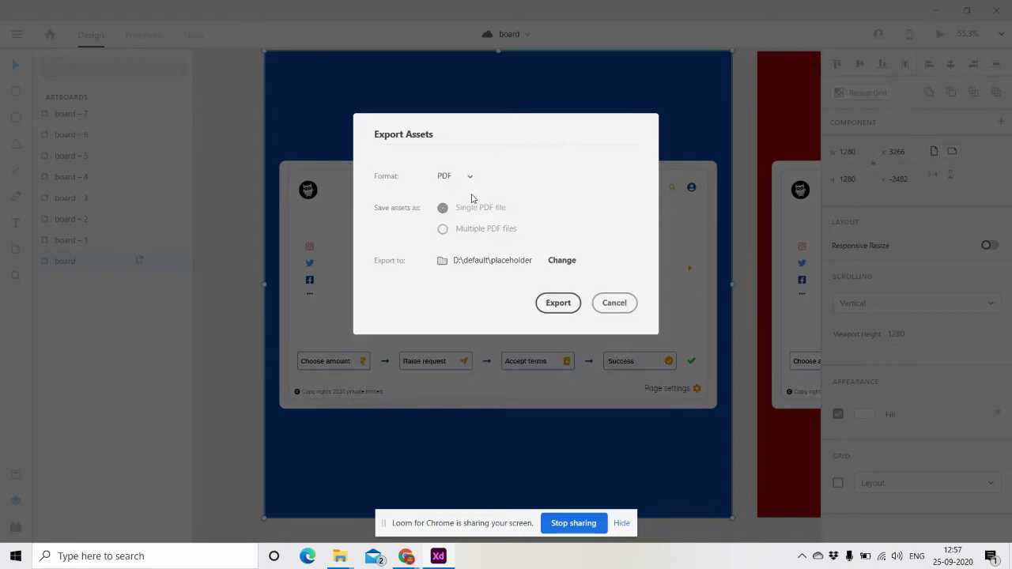
left_click(457, 183)
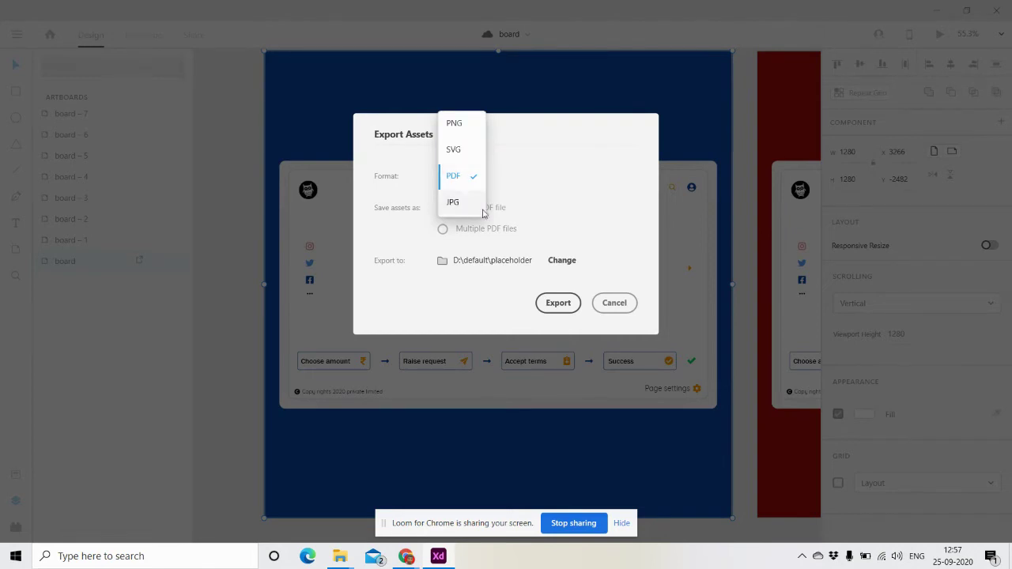
left_click(479, 204)
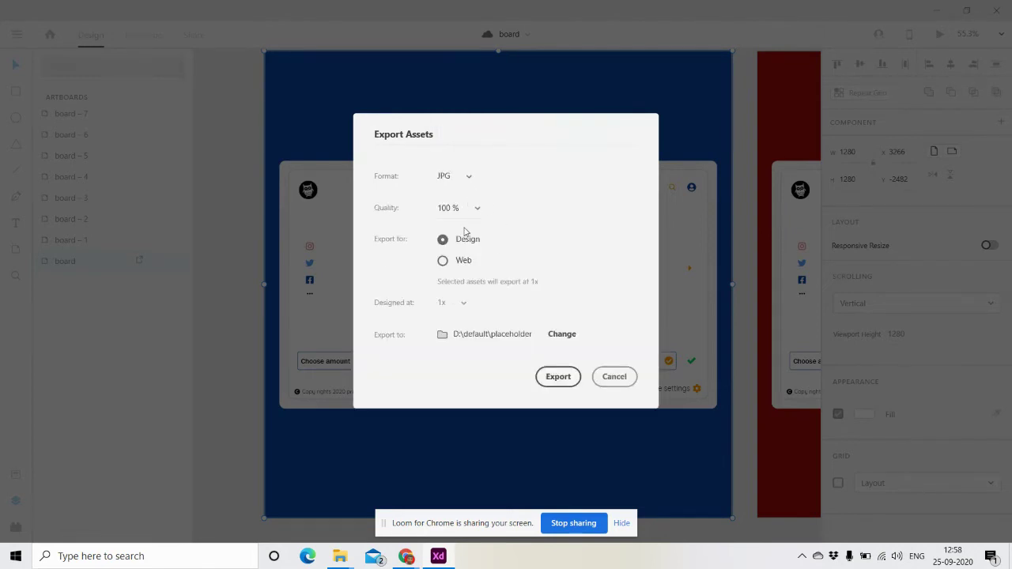
left_click(443, 261)
left_click(452, 303)
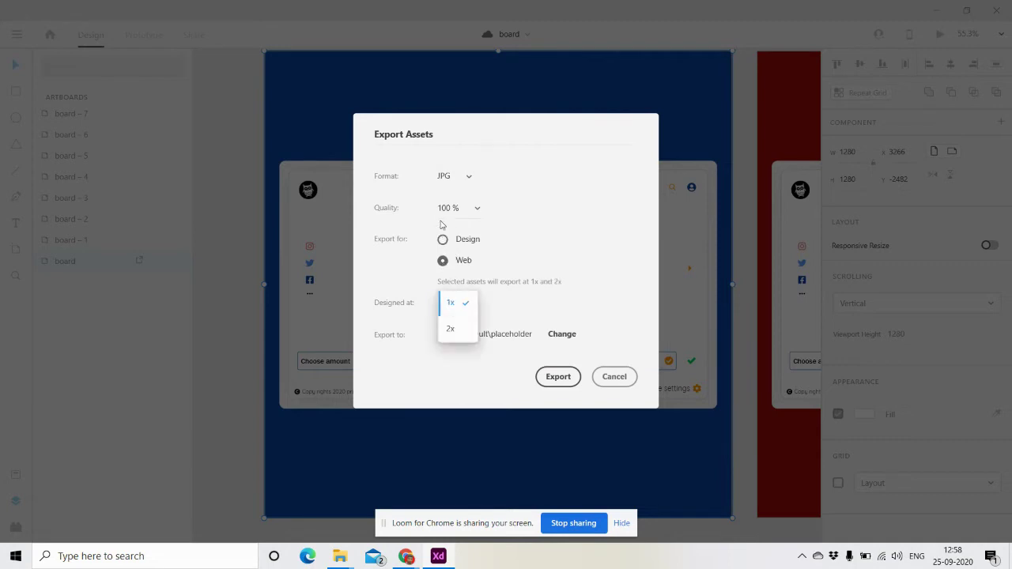
left_click(463, 180)
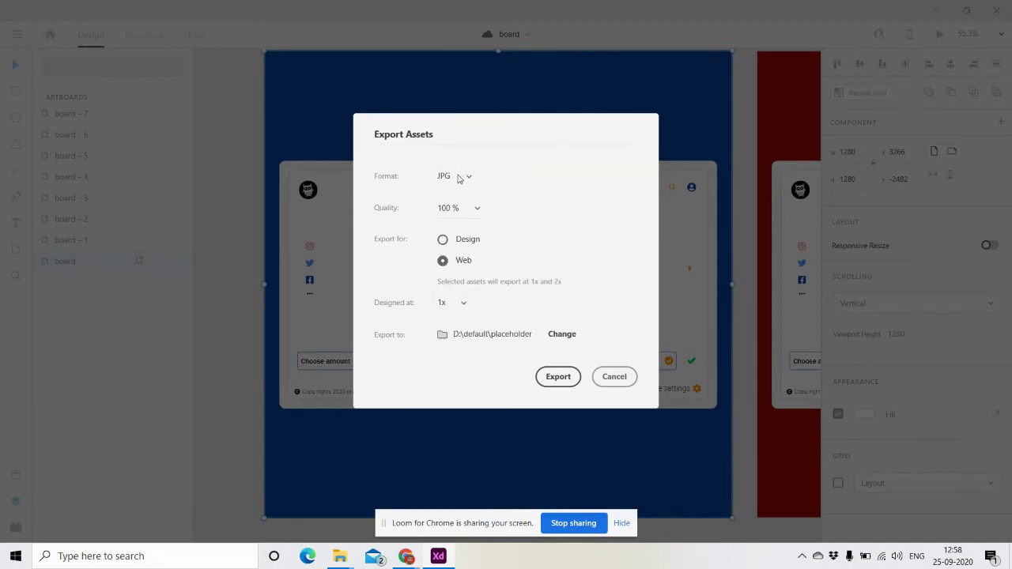
Export the artboard as iOS PNGs designed at 3x.
left_click(462, 183)
left_click(462, 101)
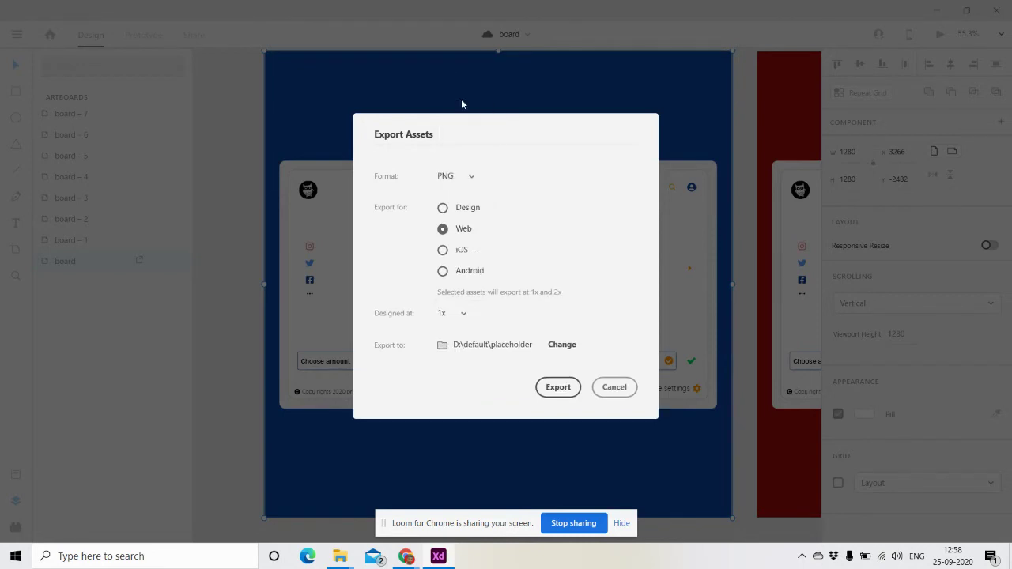
left_click(442, 250)
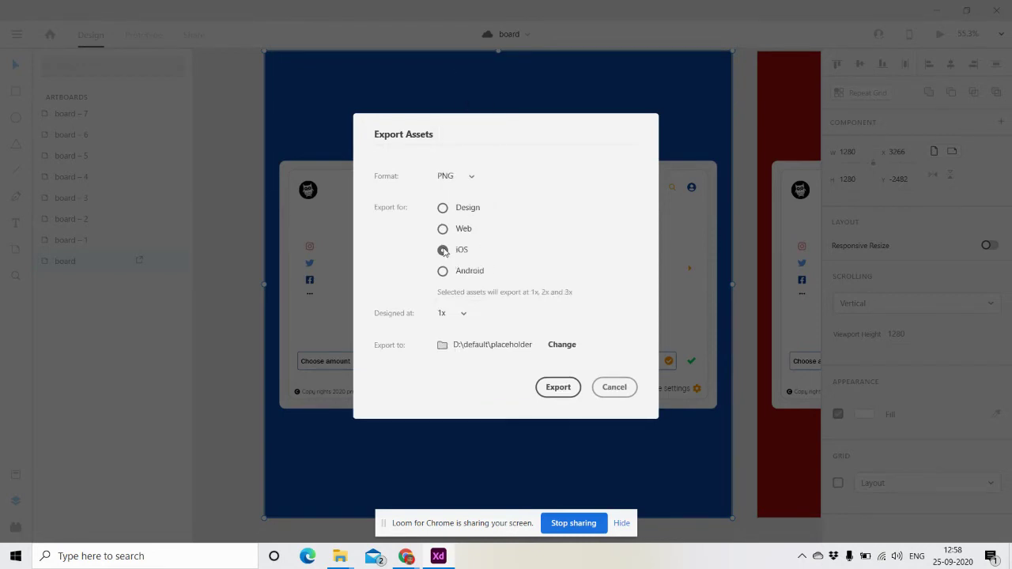
left_click(451, 315)
left_click(452, 365)
left_click(562, 387)
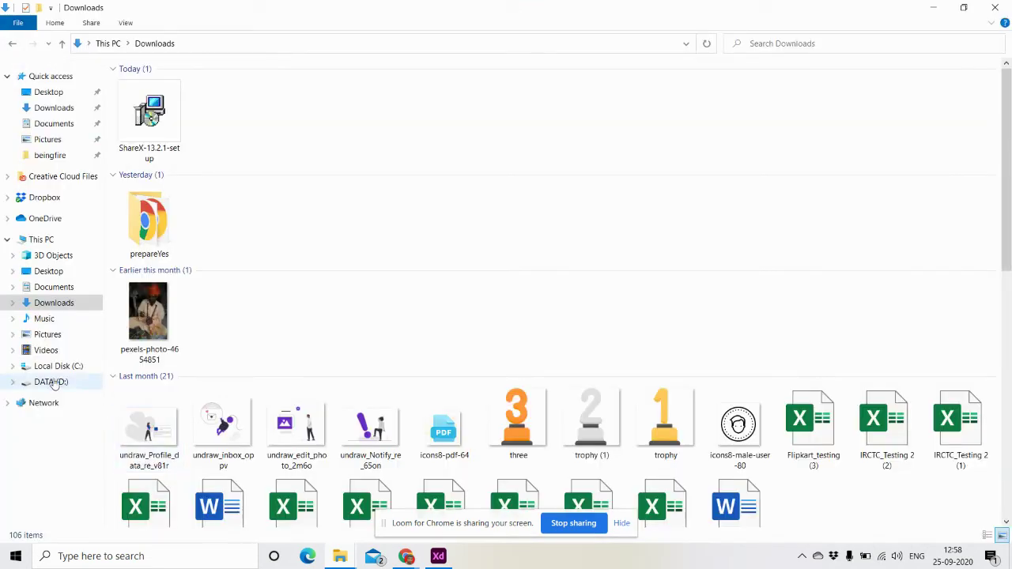
Open D:\default\placeholder in File Explorer and enlarge the icons.
left_click(52, 381)
double_click(190, 113)
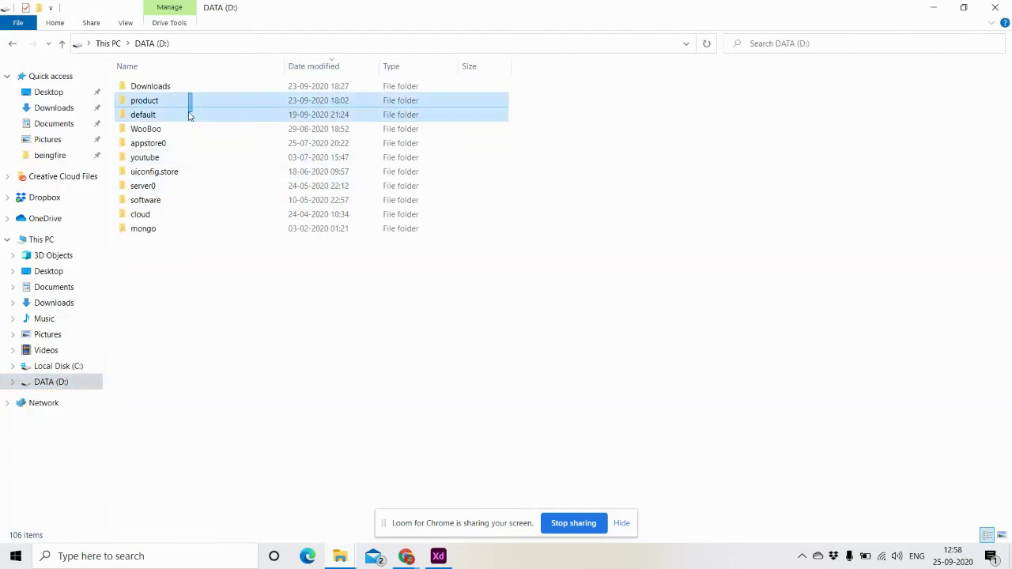
double_click(170, 88)
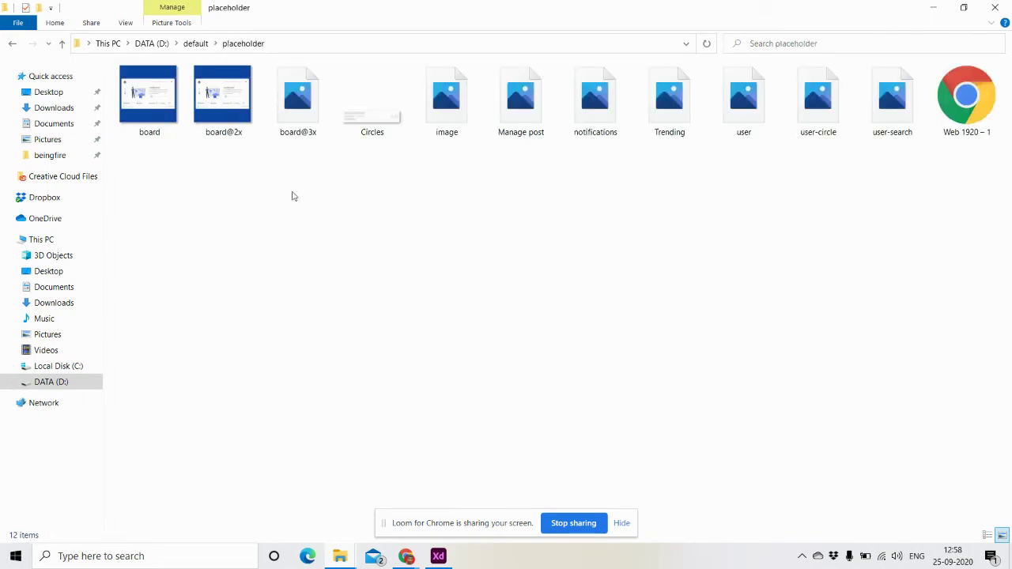
scroll(292, 196, "up", 1, "ctrl")
scroll(292, 196, "up", 1, "ctrl")
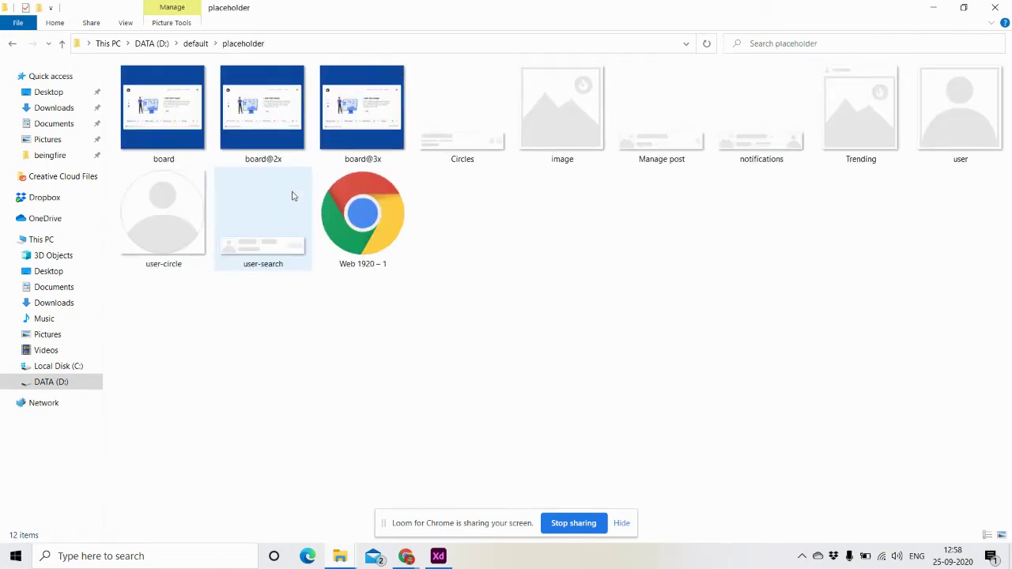
scroll(291, 196, "up", 1, "ctrl")
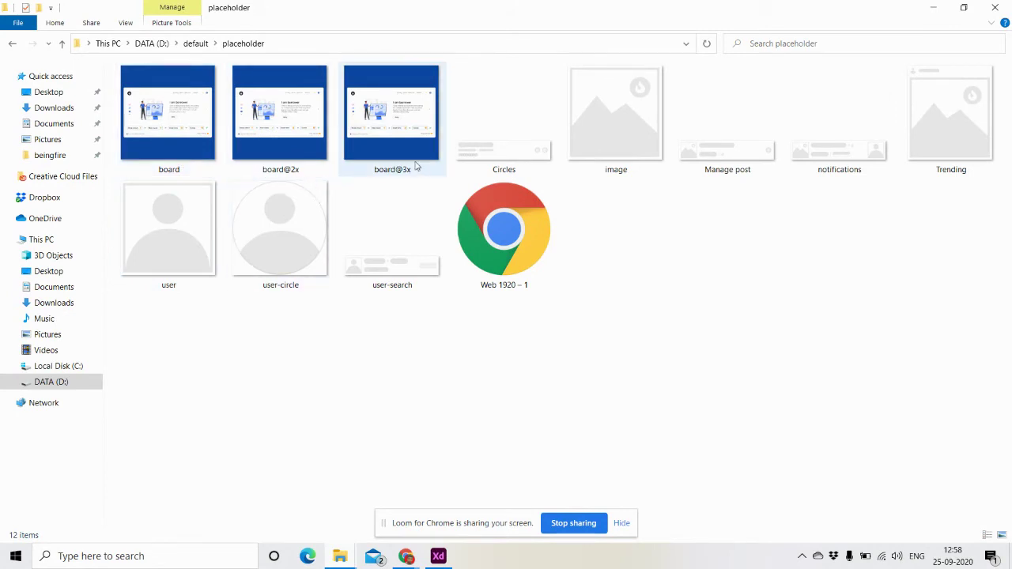
Compare the sizes of board, board@2x and board@3x, then clear the selection.
left_click(169, 139)
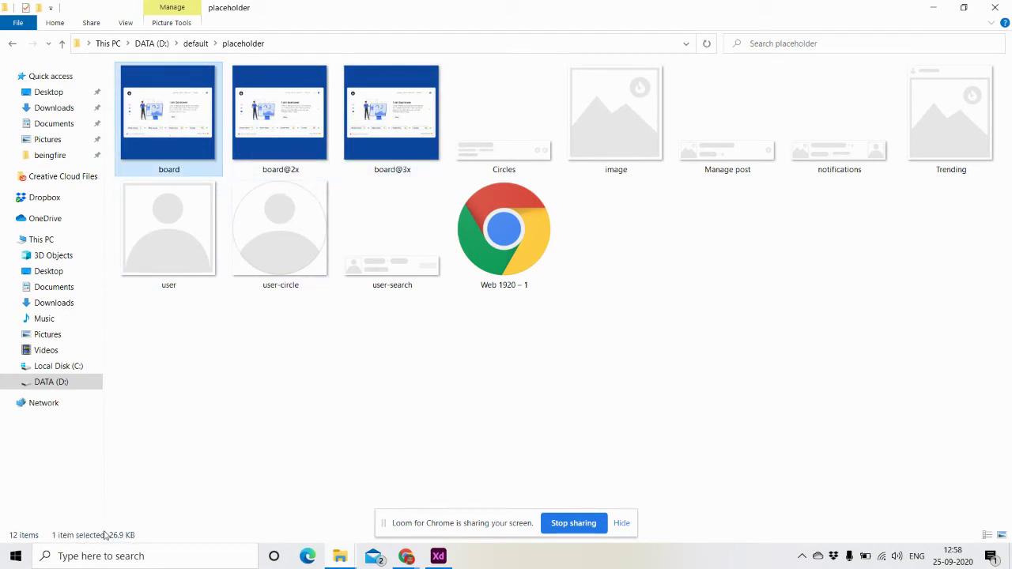
left_click(288, 160)
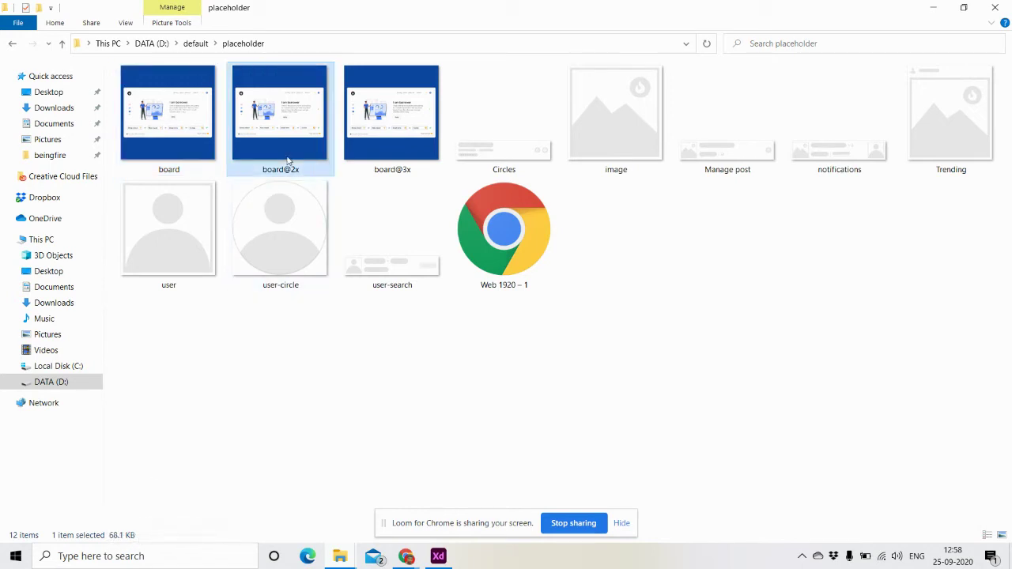
left_click(390, 91)
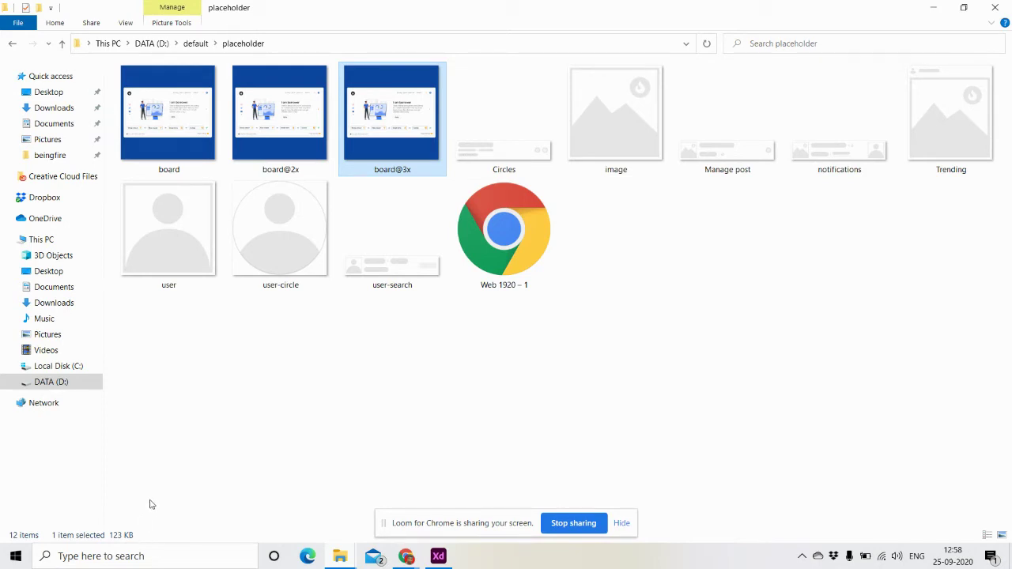
left_click(239, 455)
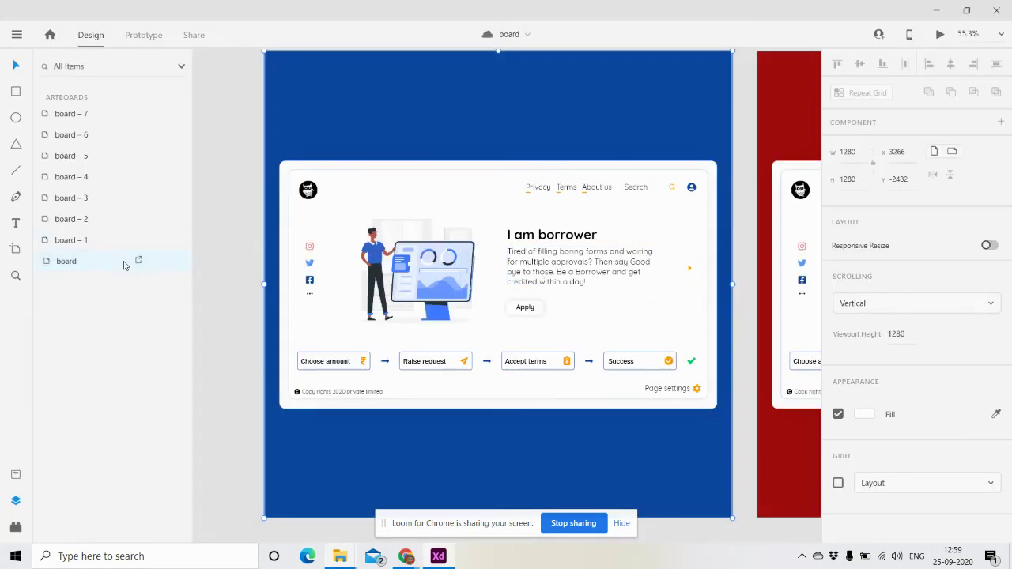
Export the 'board' artboard with Export Selected using PDF format.
right_click(123, 265)
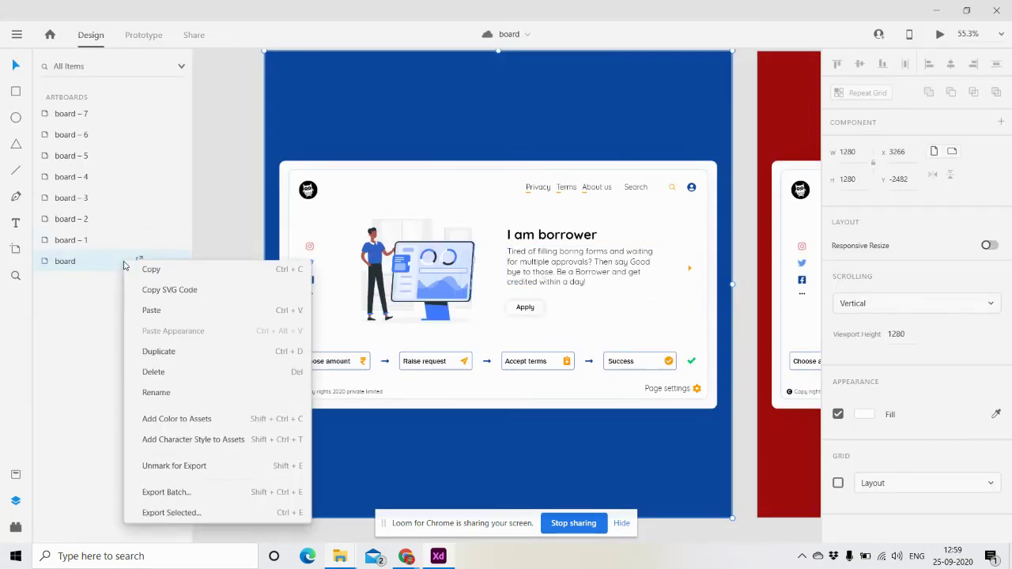
left_click(162, 520)
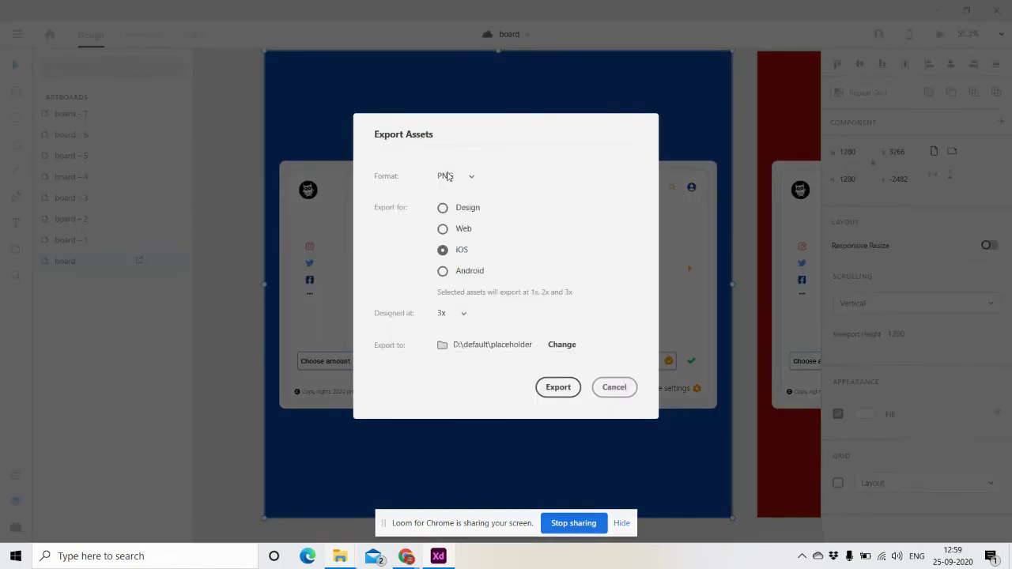
left_click(447, 176)
left_click(471, 226)
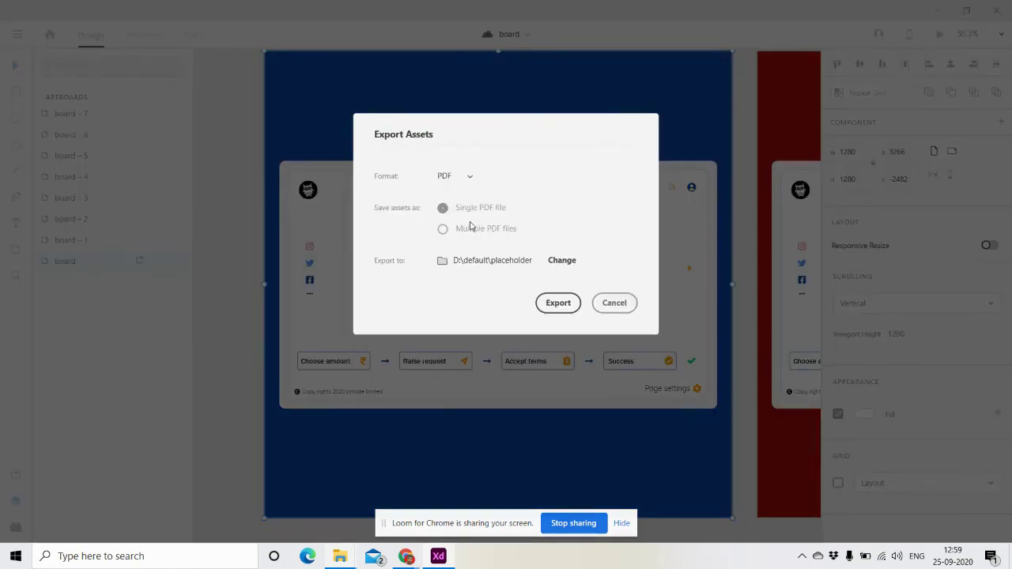
left_click(568, 308)
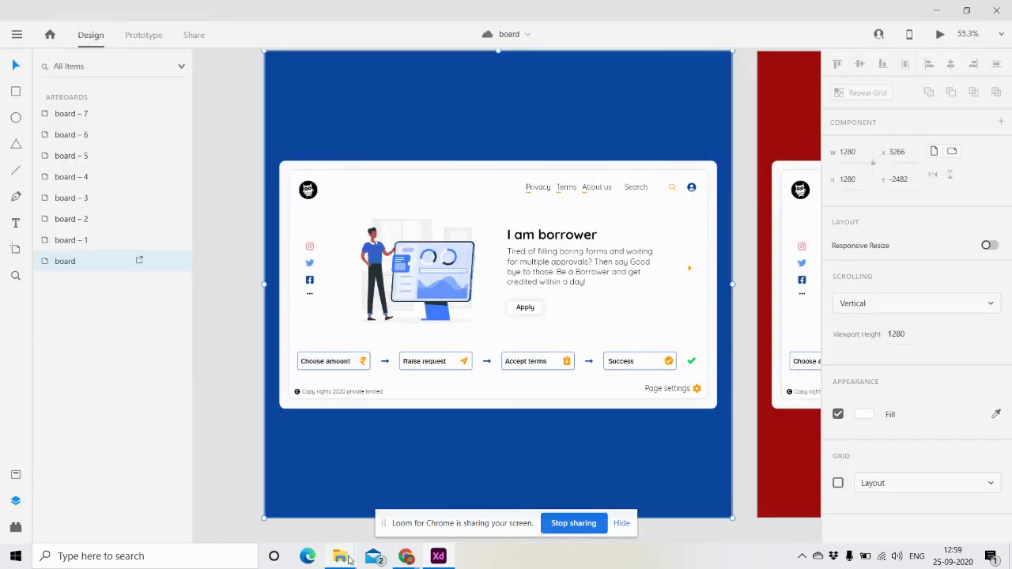
View board.pdf from the placeholder folder in Chrome, scrolling the whole page, then return to Explorer.
mouse_move(340, 557)
left_click(335, 504)
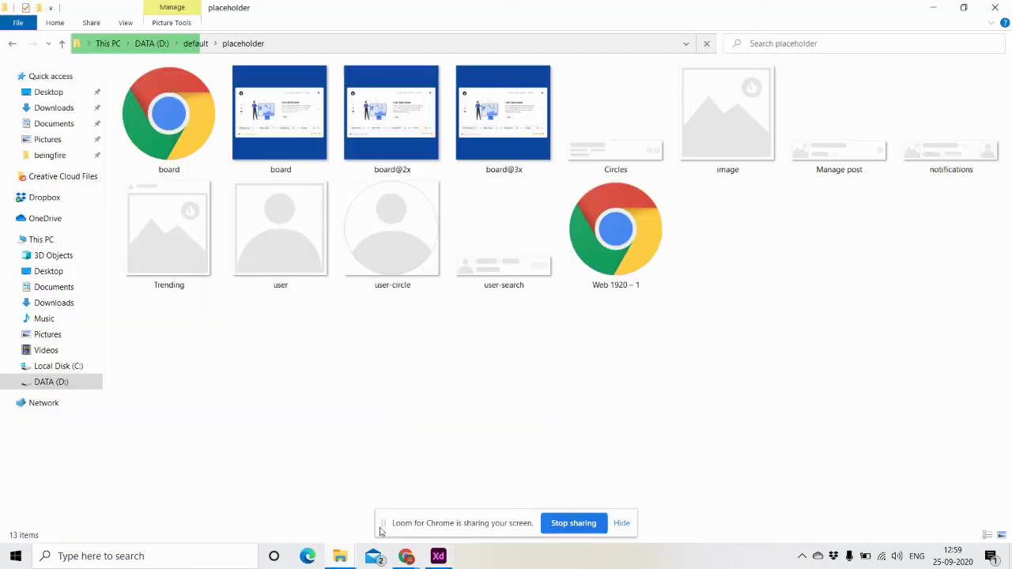
left_click(164, 130)
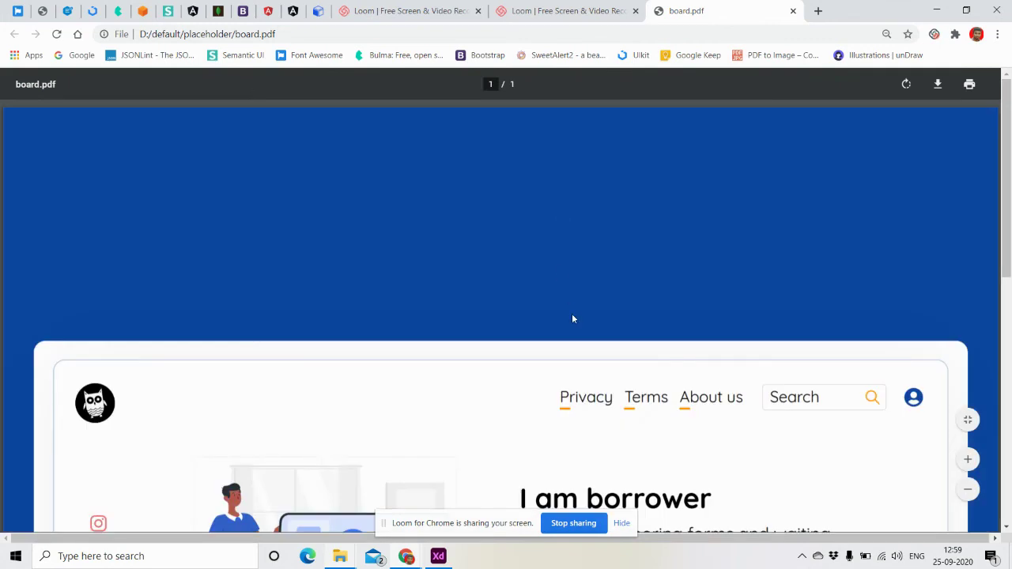
scroll(573, 318, "down", 10)
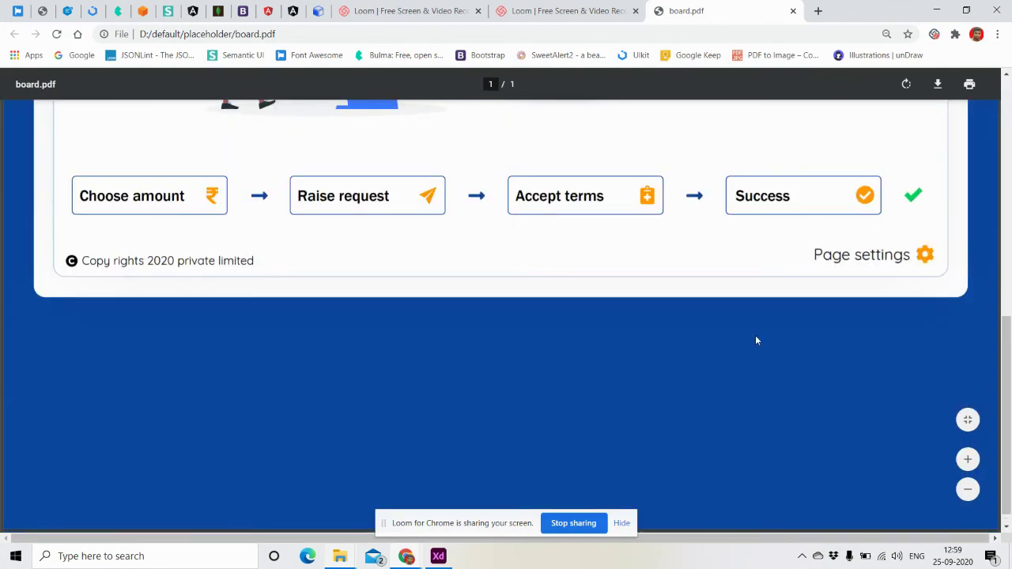
left_click_drag(1007, 388, 991, 148)
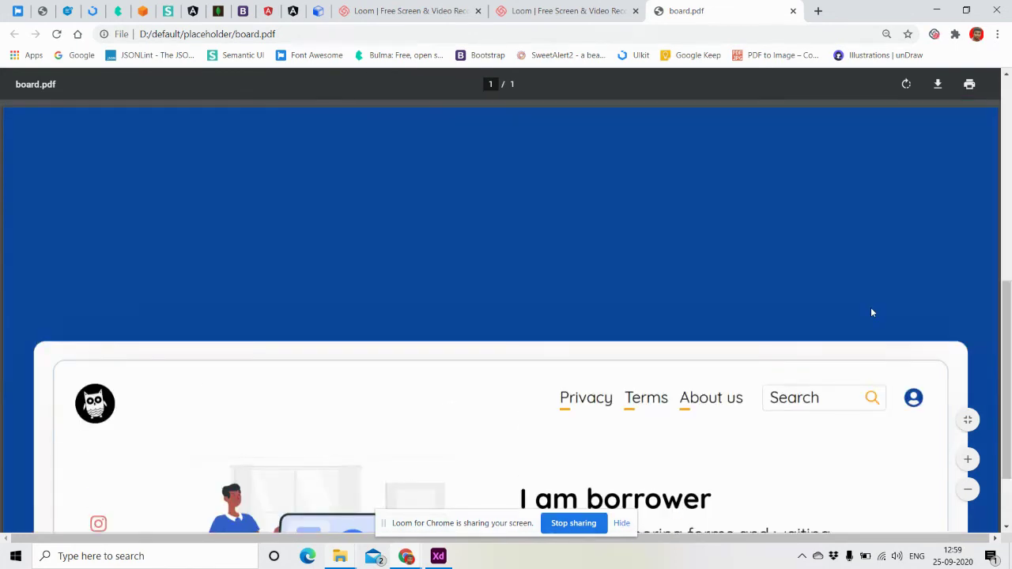
scroll(872, 313, "down", 2)
scroll(872, 313, "down", 8)
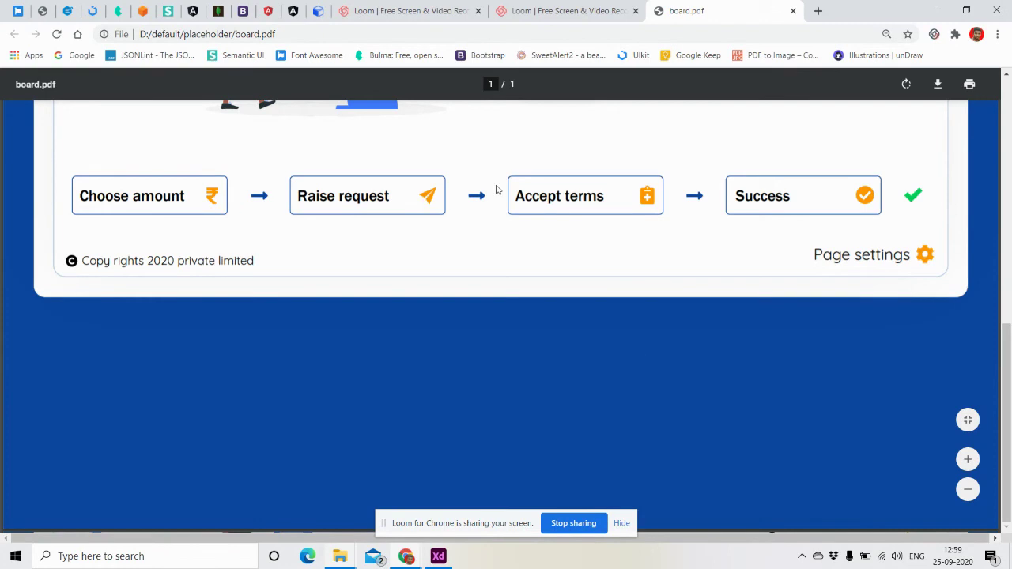
key("alt+Tab")
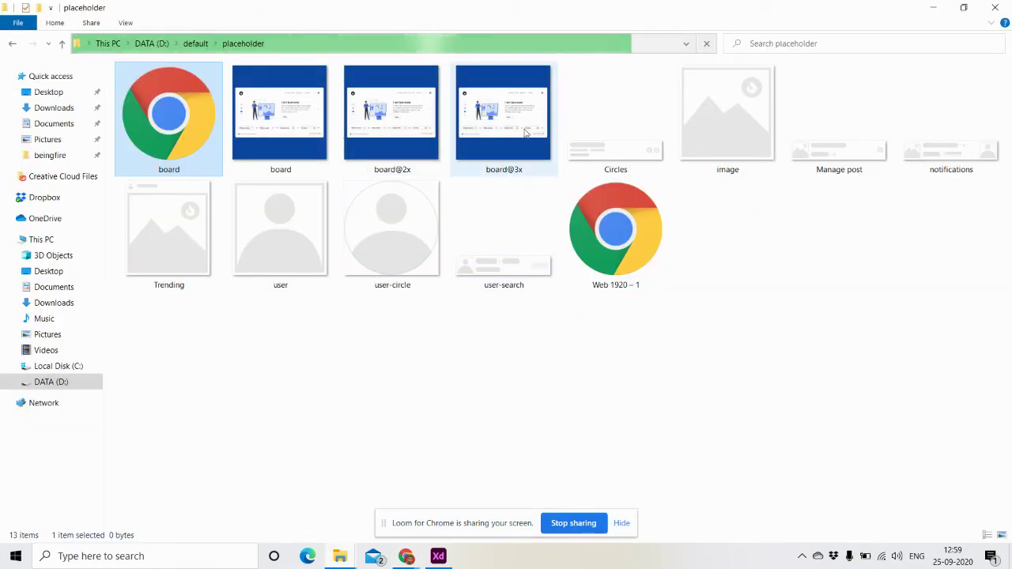
Zoom in and out on board@3x in Photos, then return to board.pdf in Chrome.
left_click(524, 133)
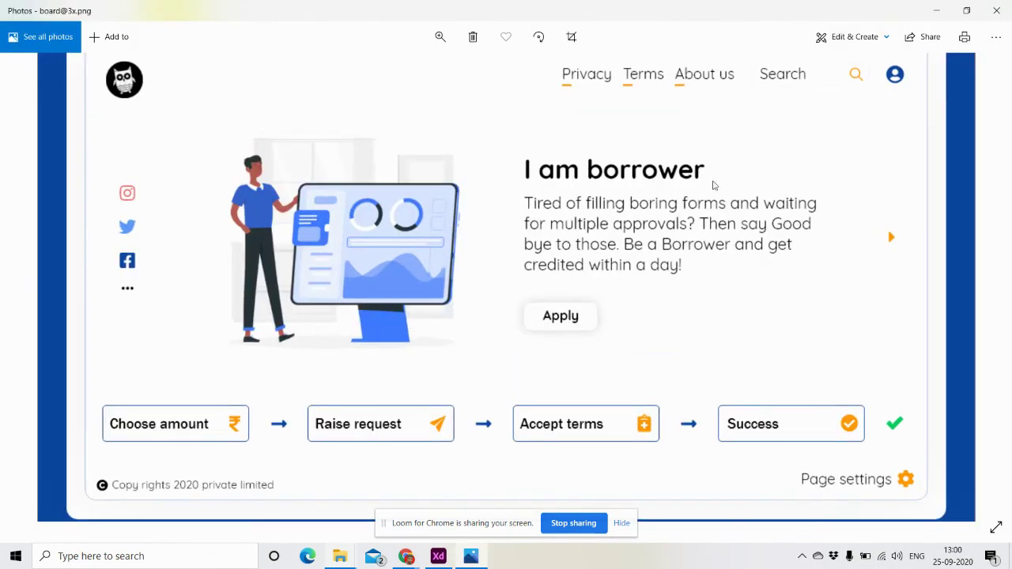
scroll(713, 185, "up", 3)
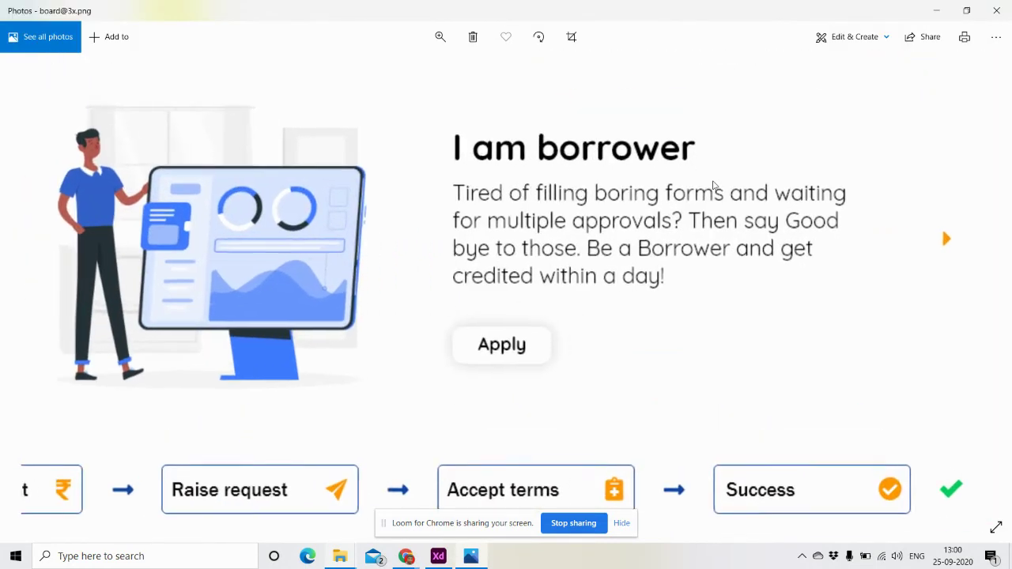
scroll(426, 388, "down", 5)
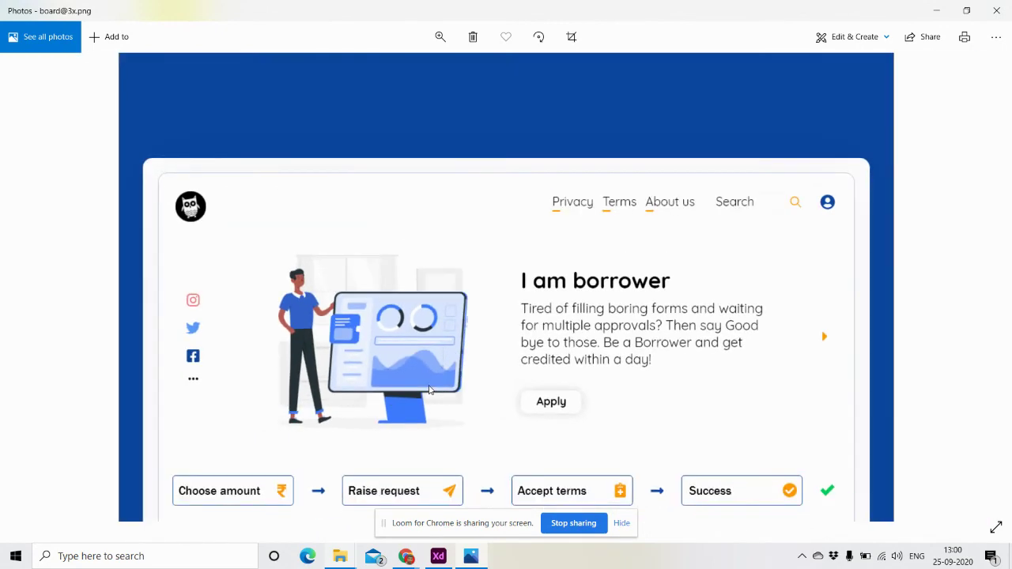
key("alt+Tab")
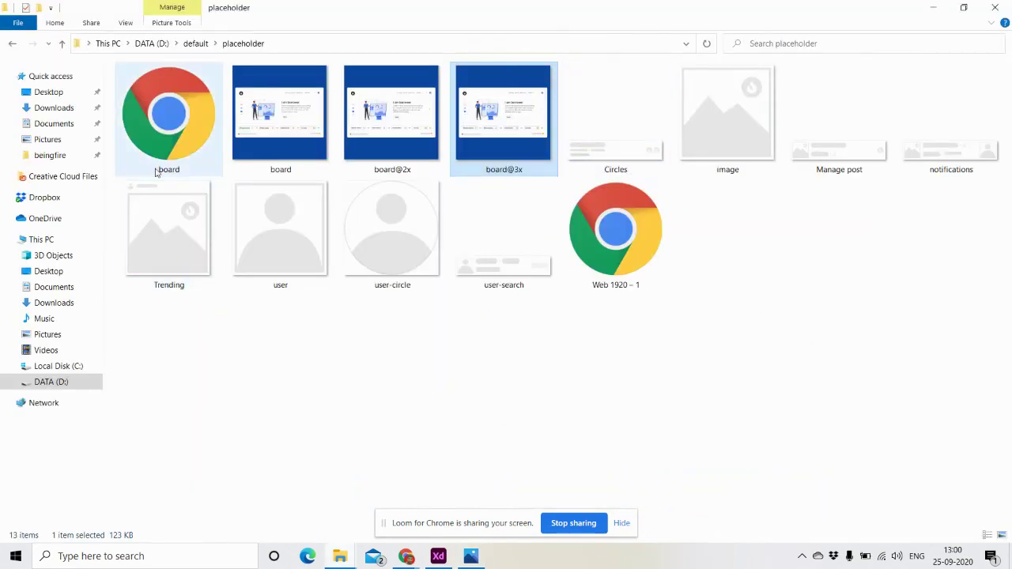
key("alt+Tab")
key("Tab")
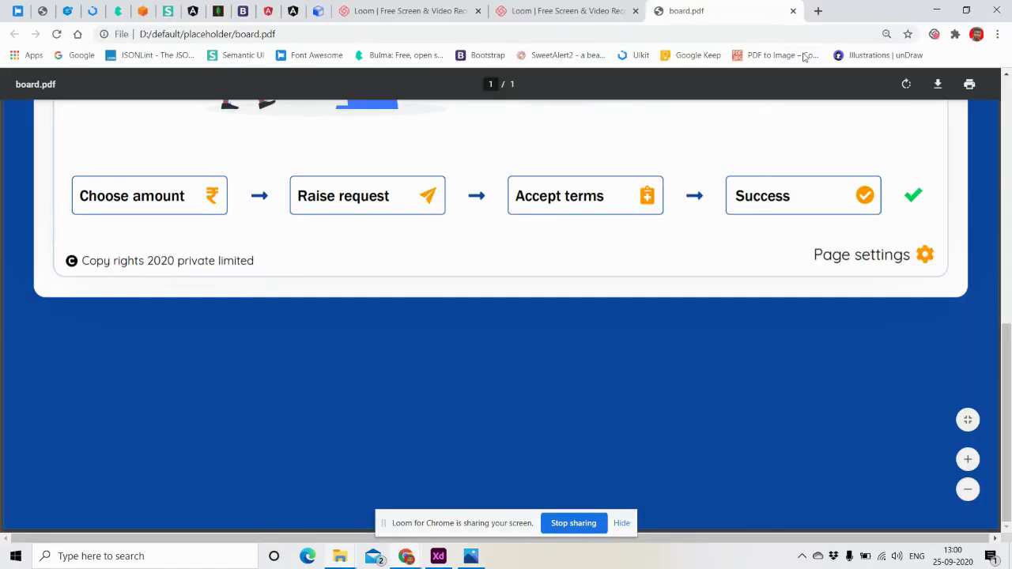
Upload D:\default\placeholder\board.pdf to pdftoimage.com for JPG conversion.
left_click(778, 57)
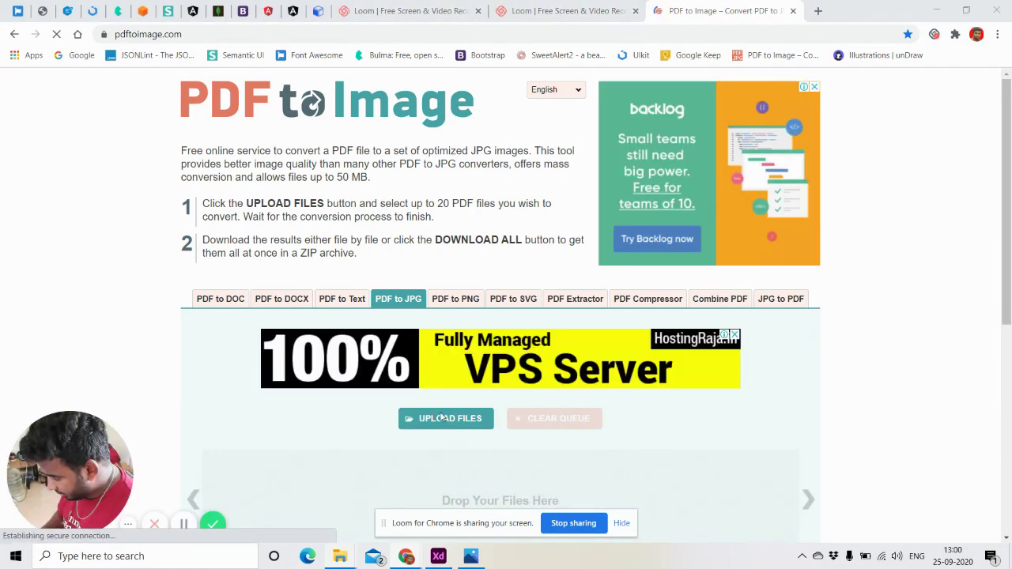
left_click(442, 418)
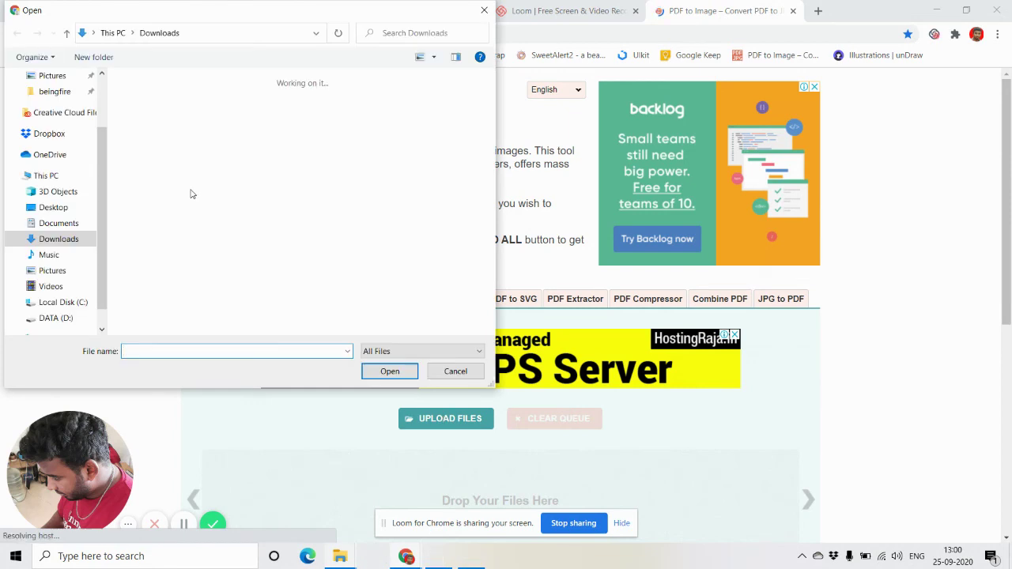
left_click(53, 320)
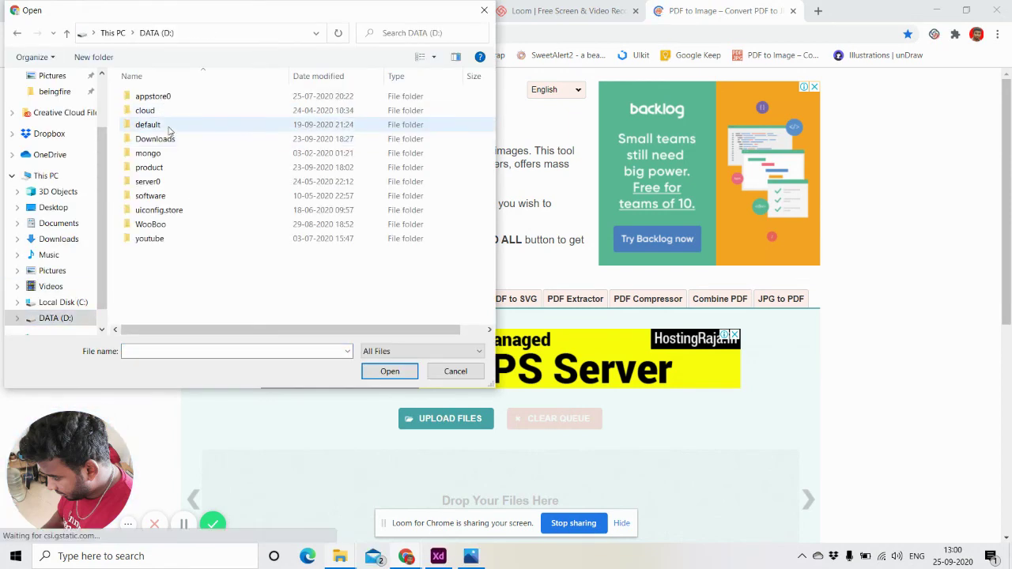
double_click(169, 125)
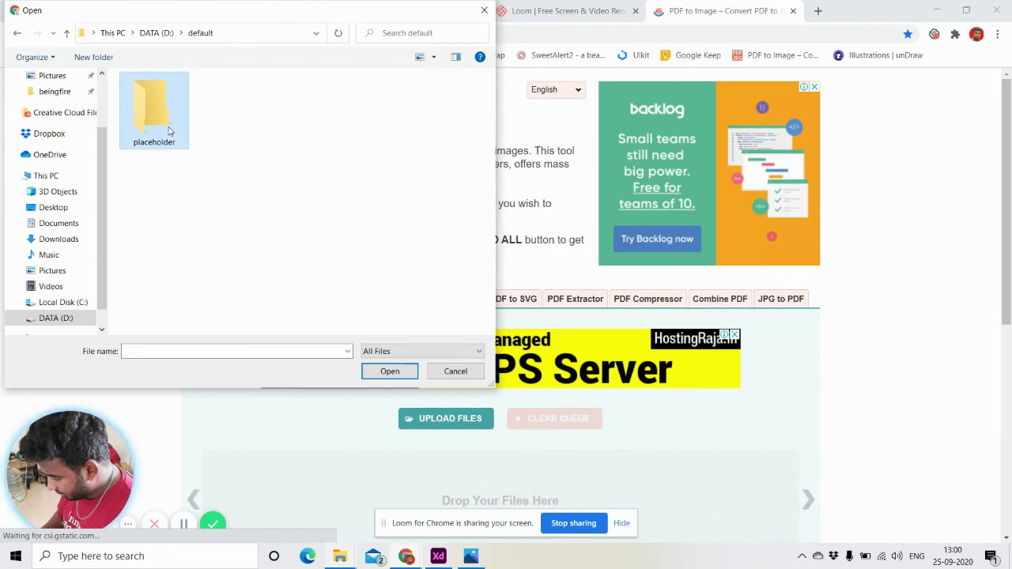
double_click(169, 131)
left_click(154, 108)
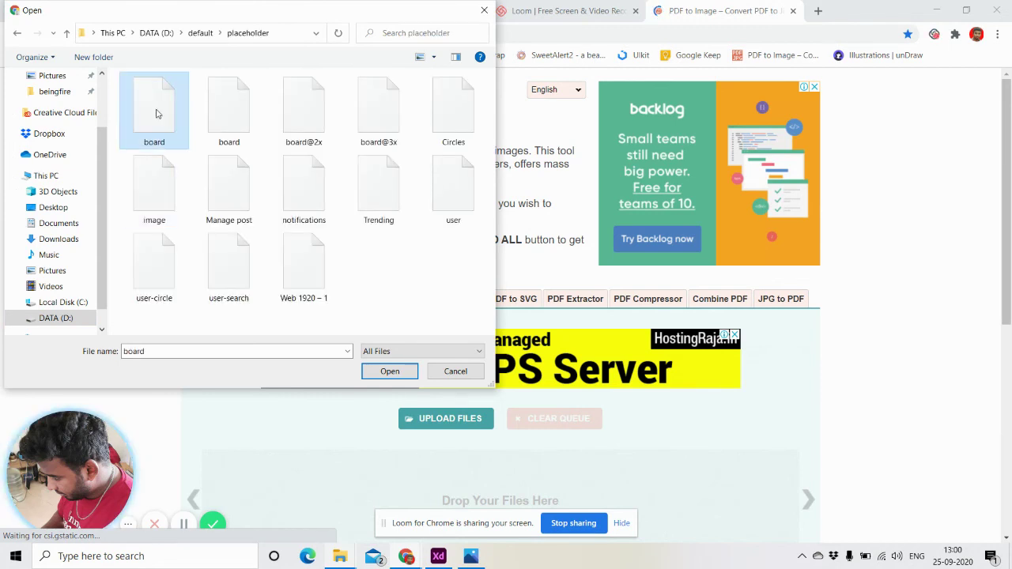
left_click(389, 371)
scroll(731, 370, "down", 2)
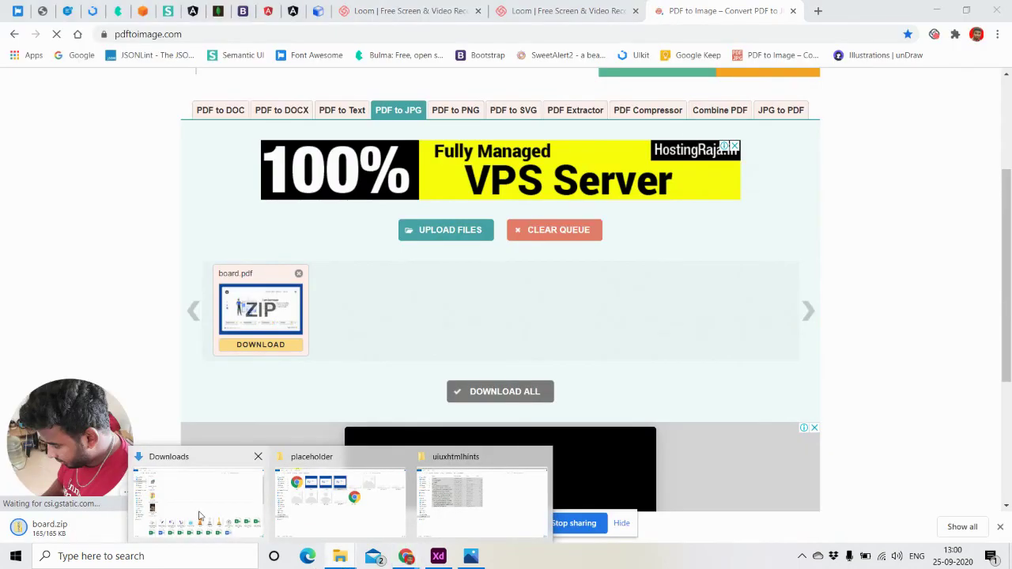
Extract the board zip in Downloads and open the resulting board folder containing board-1.jpg.
left_click(221, 494)
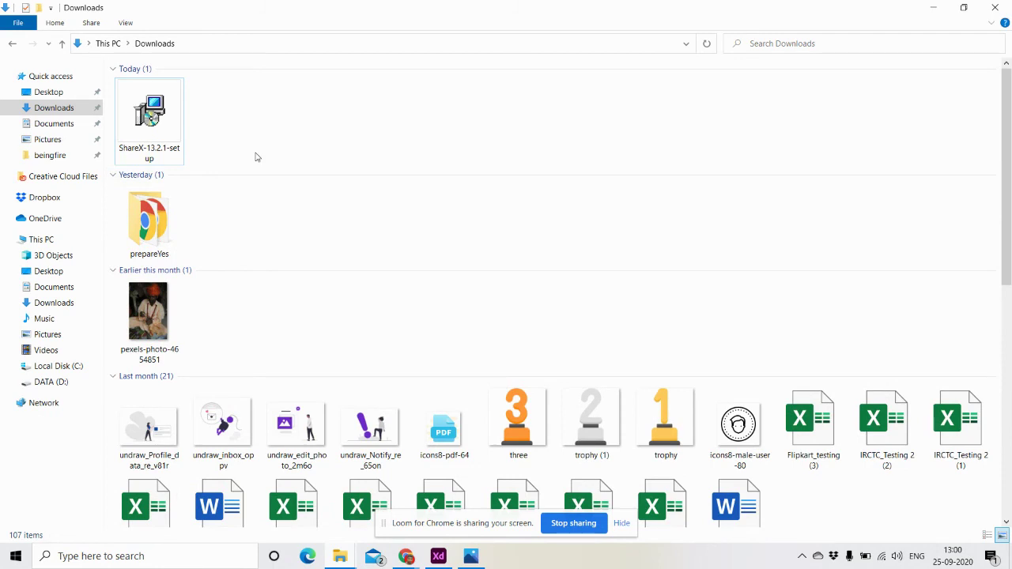
left_click(67, 109)
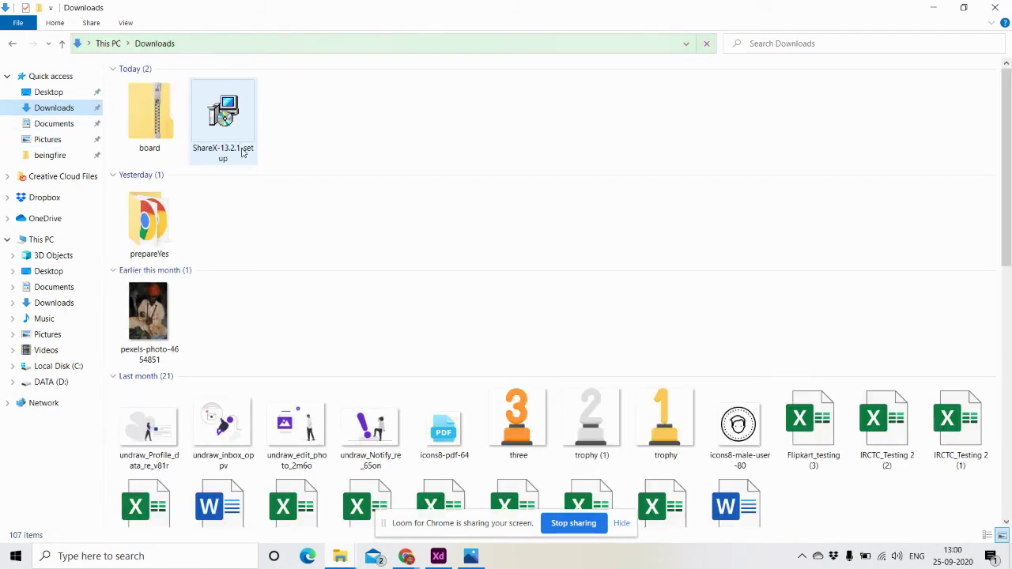
left_click(146, 118)
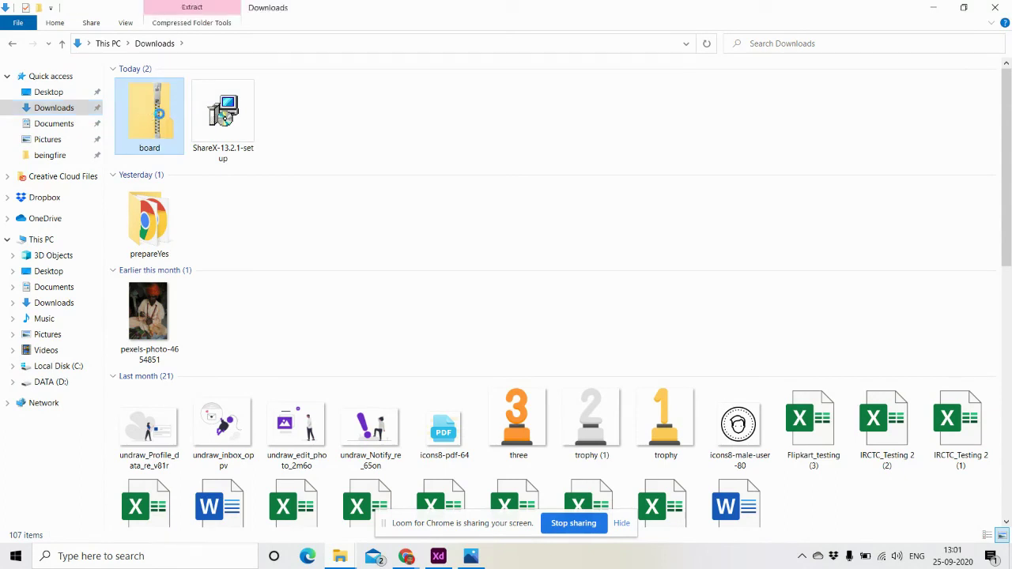
right_click(149, 115)
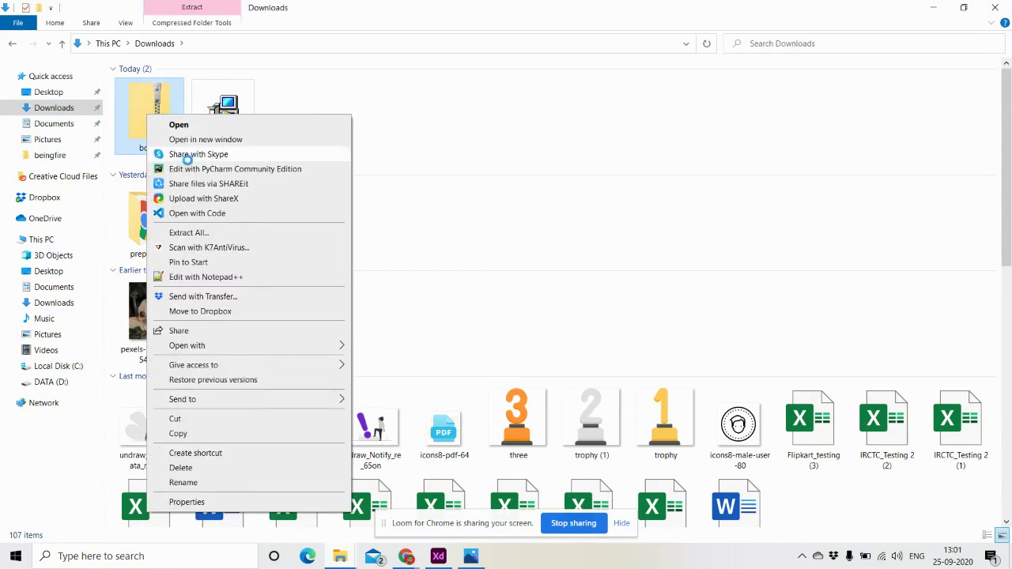
left_click(189, 232)
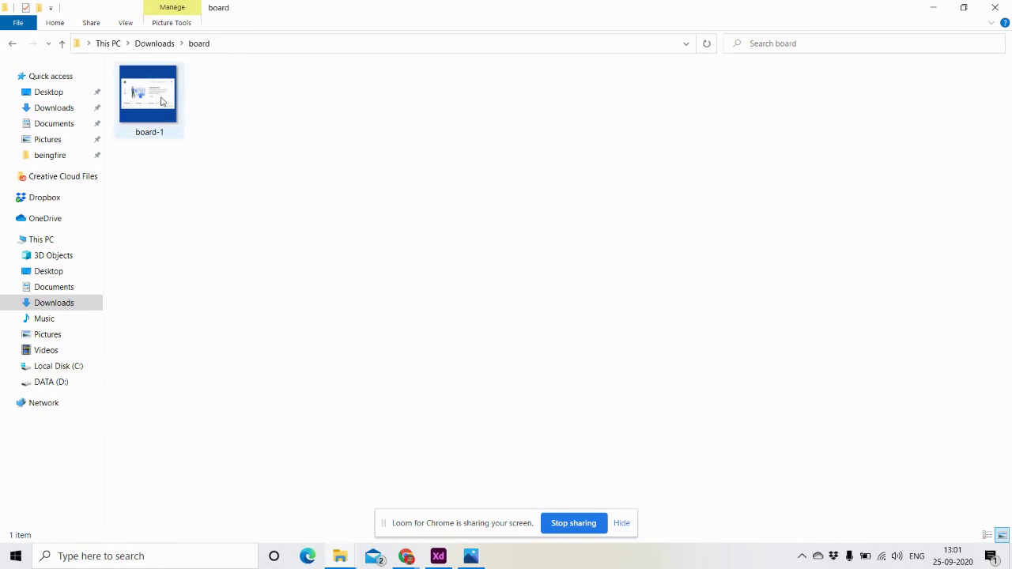
double_click(161, 101)
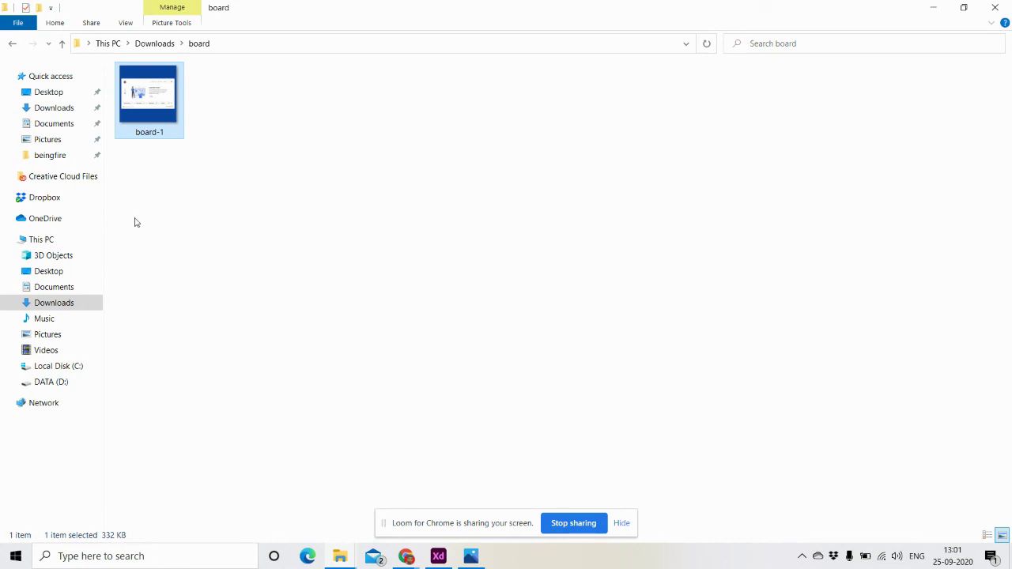
Open board-1.jpg in Photos and zoom in to check the text stays sharp.
double_click(146, 93)
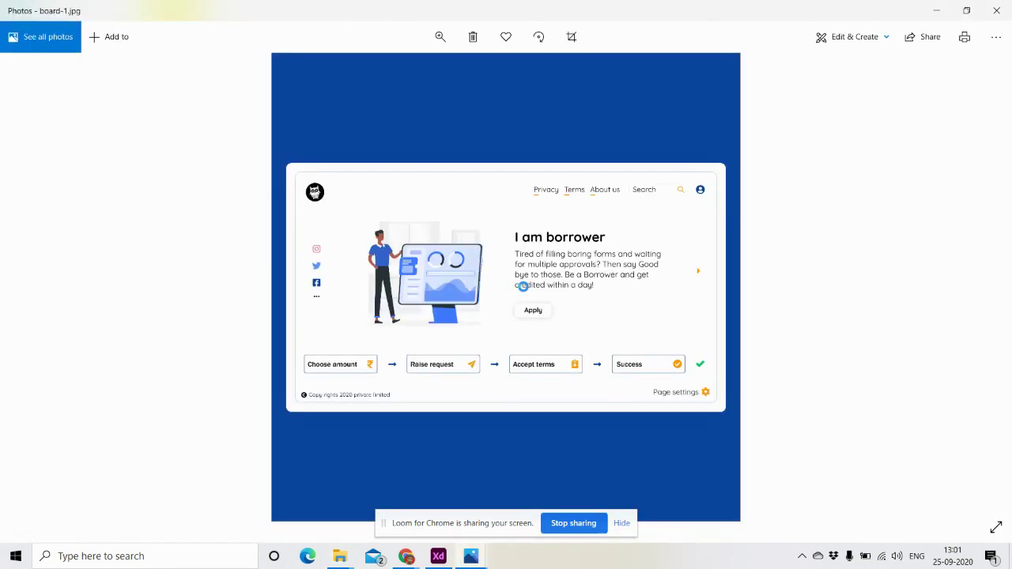
scroll(696, 262, "up", 2)
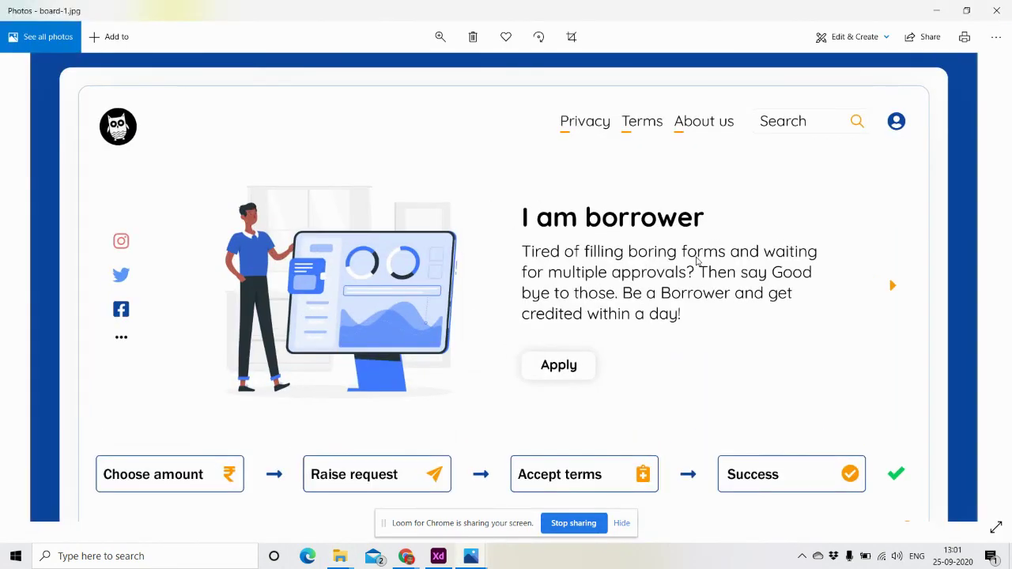
scroll(698, 261, "up", 1)
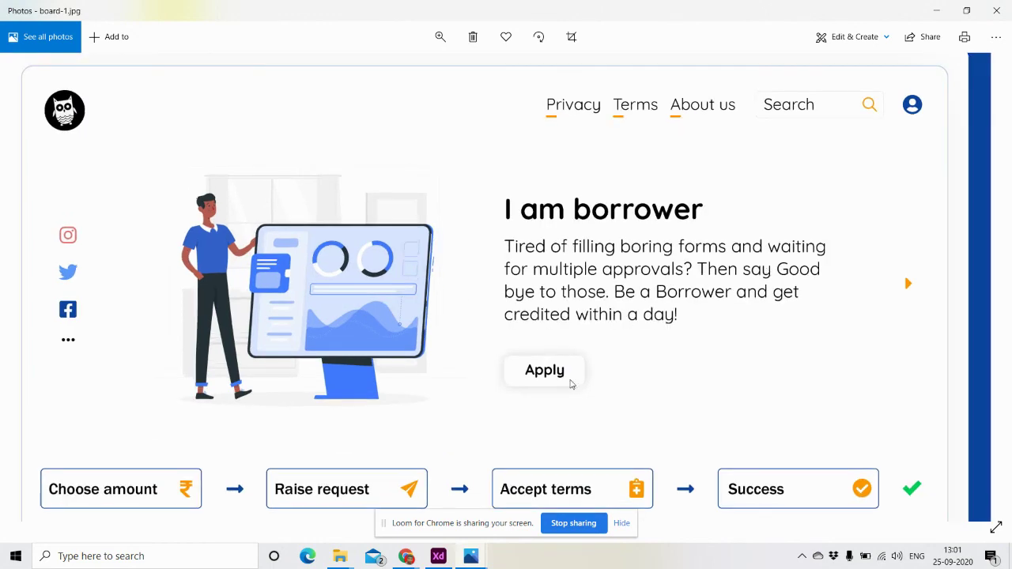
scroll(629, 234, "up", 3)
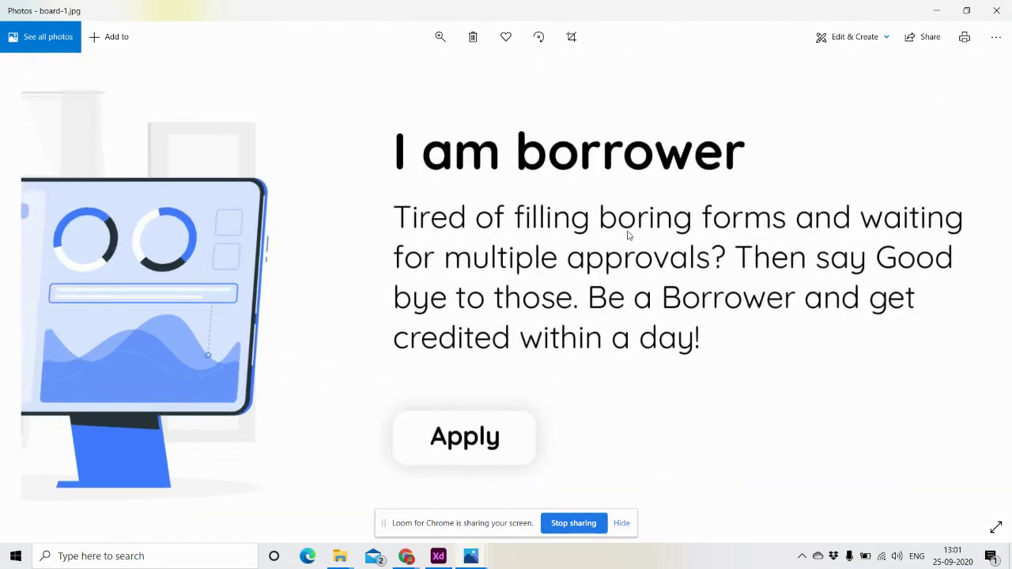
scroll(628, 235, "up", 1)
scroll(628, 235, "up", 1)
scroll(628, 234, "up", 1)
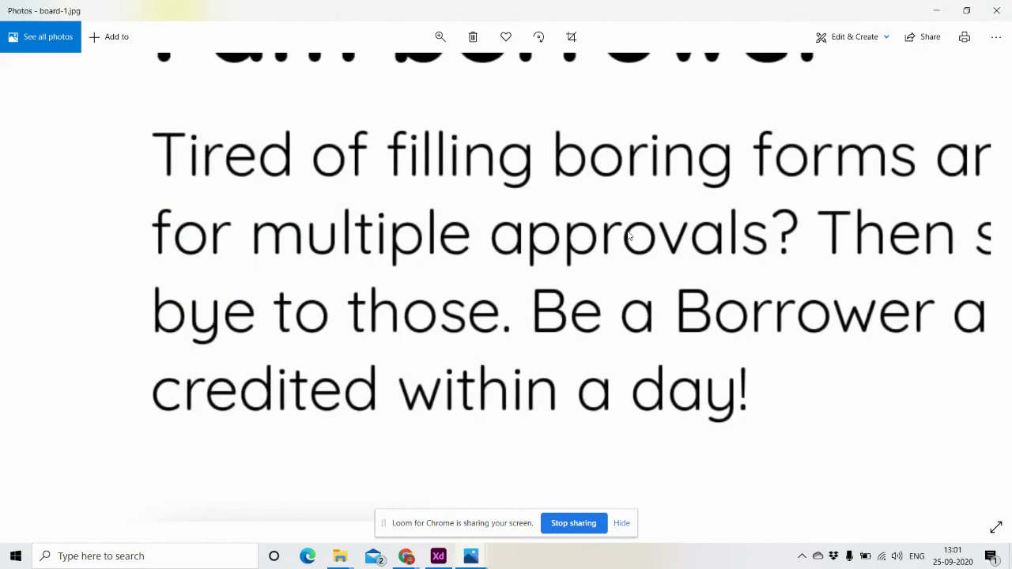
Zoom back out to the full blue 'I am borrower' landing page.
scroll(629, 235, "down", 2)
scroll(628, 235, "down", 1)
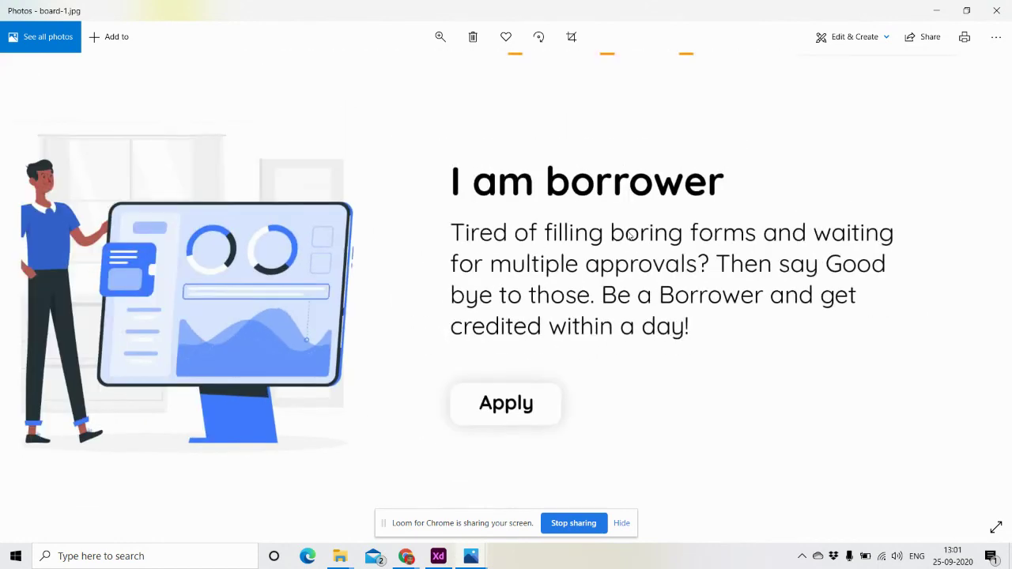
scroll(630, 236, "down", 2)
scroll(630, 236, "down", 1)
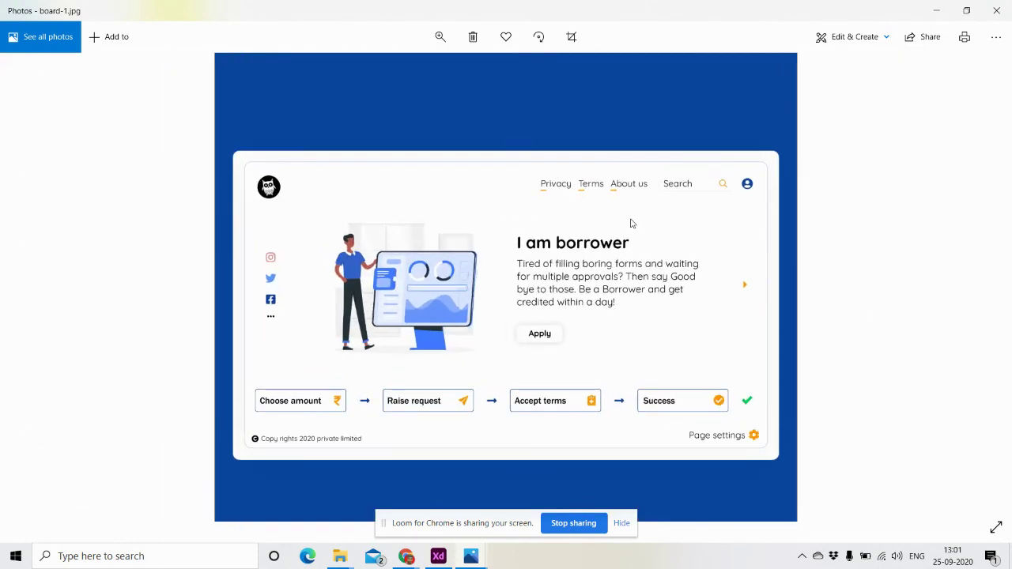
scroll(631, 224, "down", 1)
scroll(632, 224, "down", 1)
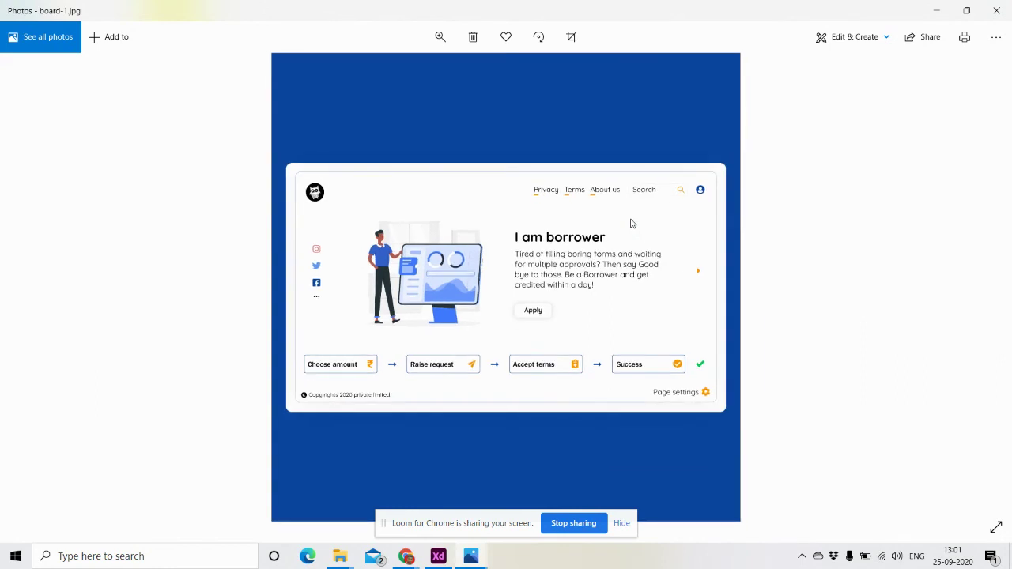